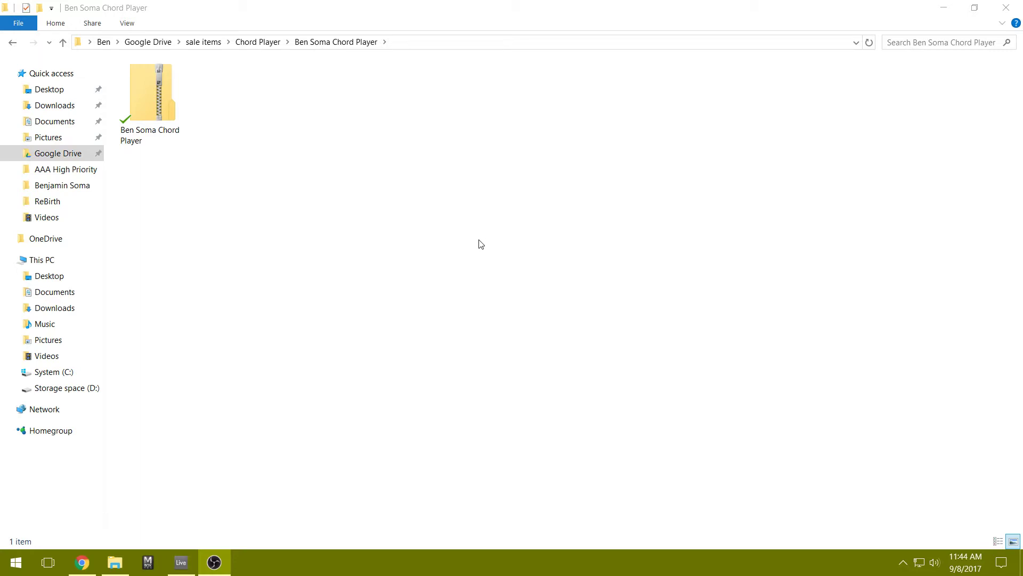
- Extract all files from the Ben Soma Chord Player zip
{"action": "left_click", "coordinate": [140, 101]}
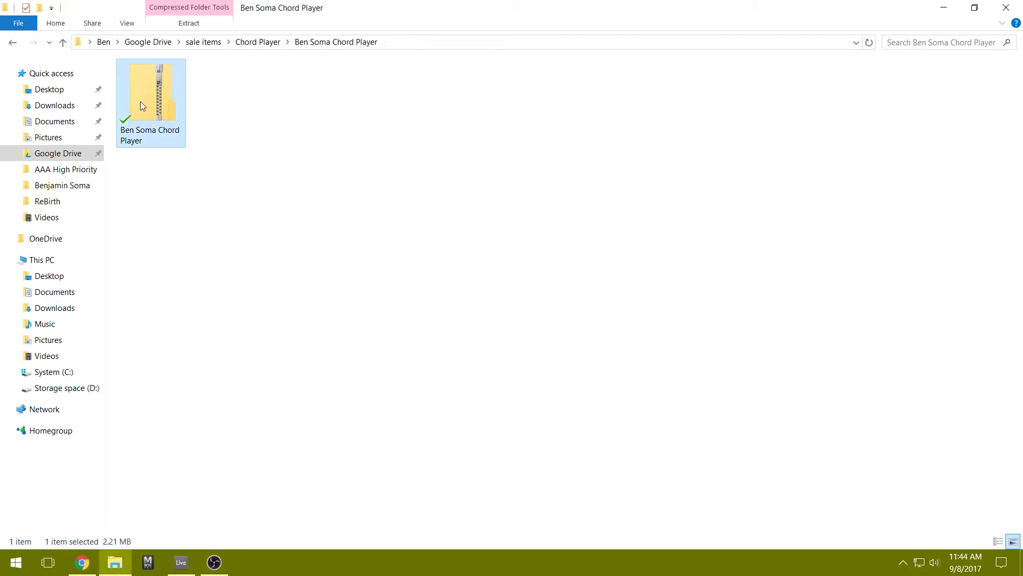
{"action": "right_click", "coordinate": [157, 96]}
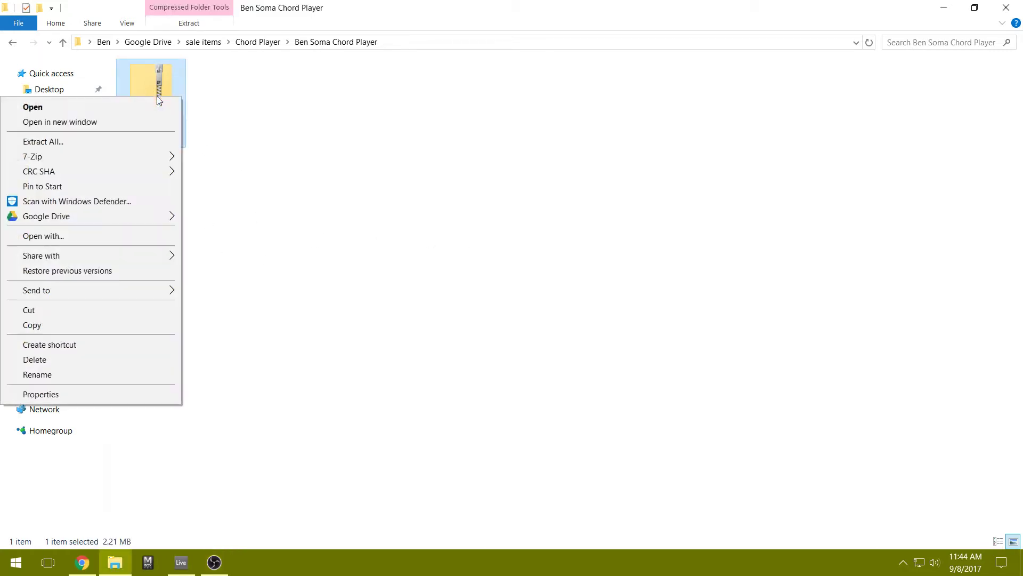
{"action": "left_click", "coordinate": [51, 145]}
{"action": "left_click", "coordinate": [618, 419]}
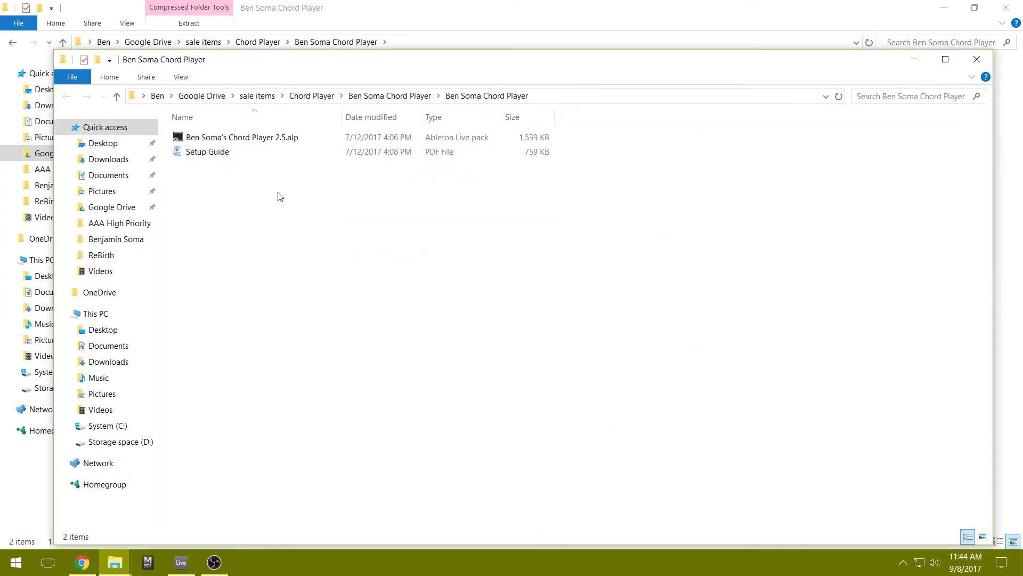
- Open the extracted Chord Player 2.5 .alp pack in Ableton Live
{"action": "left_click", "coordinate": [215, 153]}
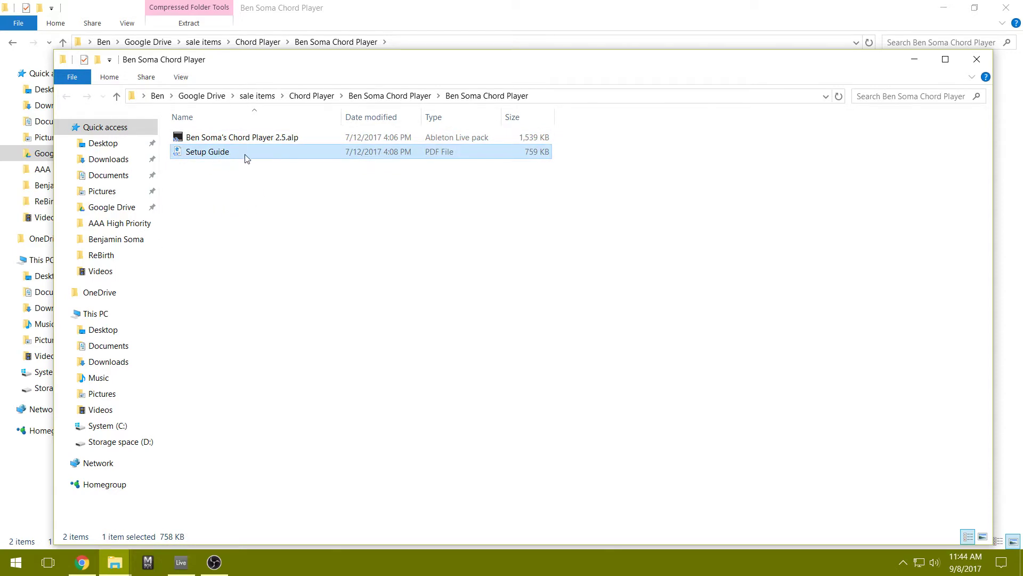
{"action": "left_click", "coordinate": [259, 138]}
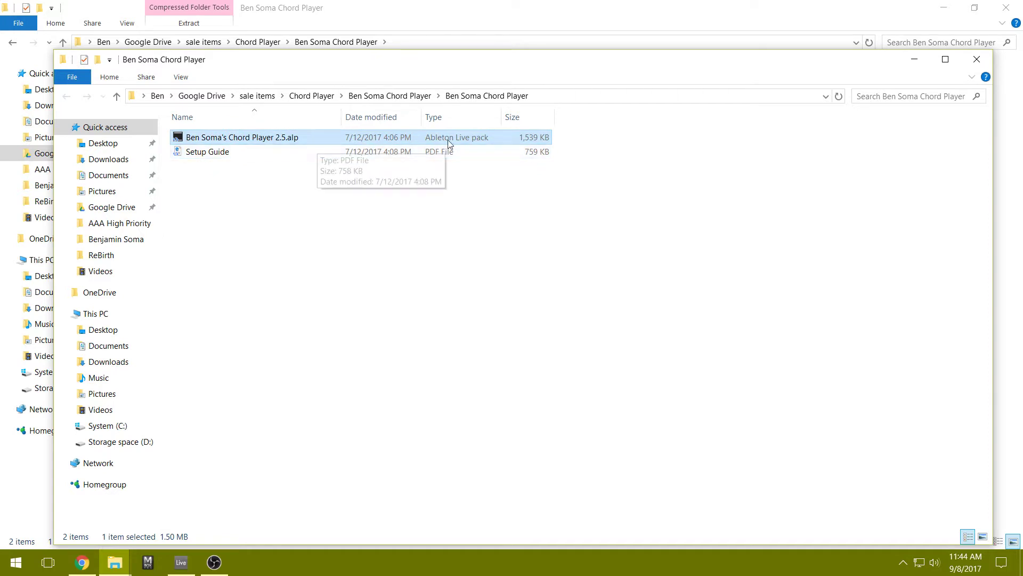
{"action": "double_click", "coordinate": [282, 140]}
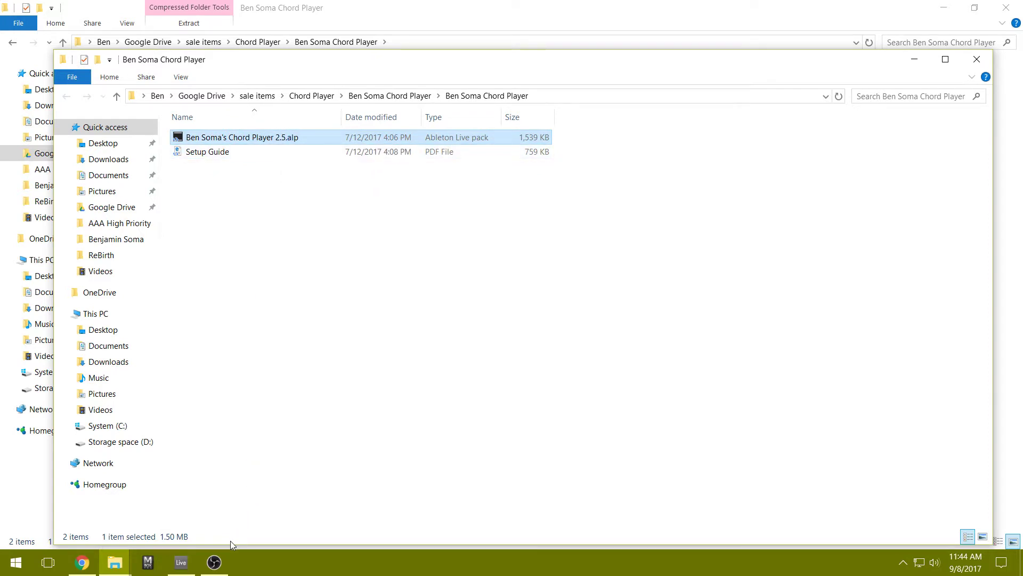
- Back in Live, install the Chord Player 2.5 pack to This PC > Desktop
{"action": "left_click", "coordinate": [182, 563]}
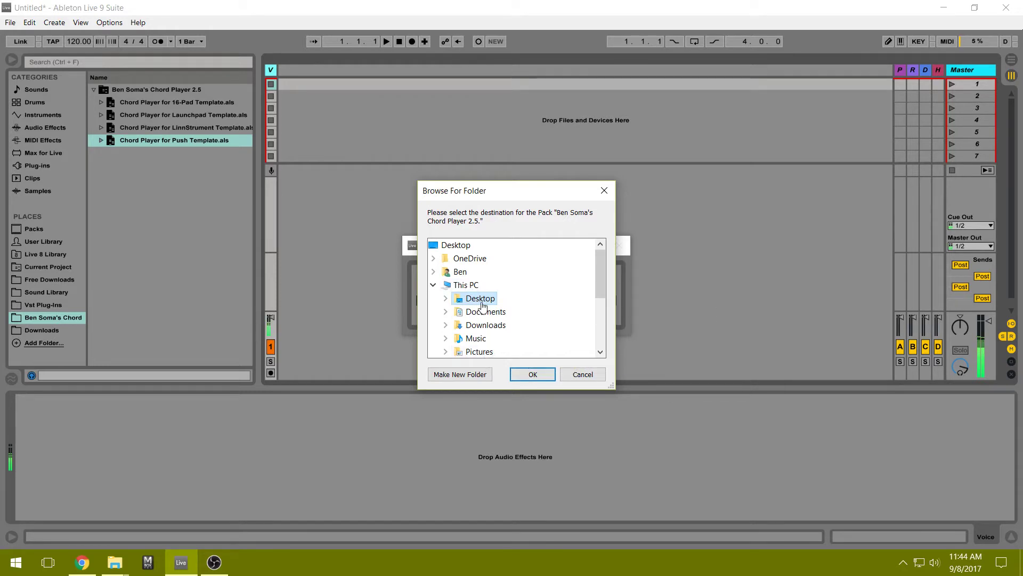
{"action": "left_click", "coordinate": [532, 375]}
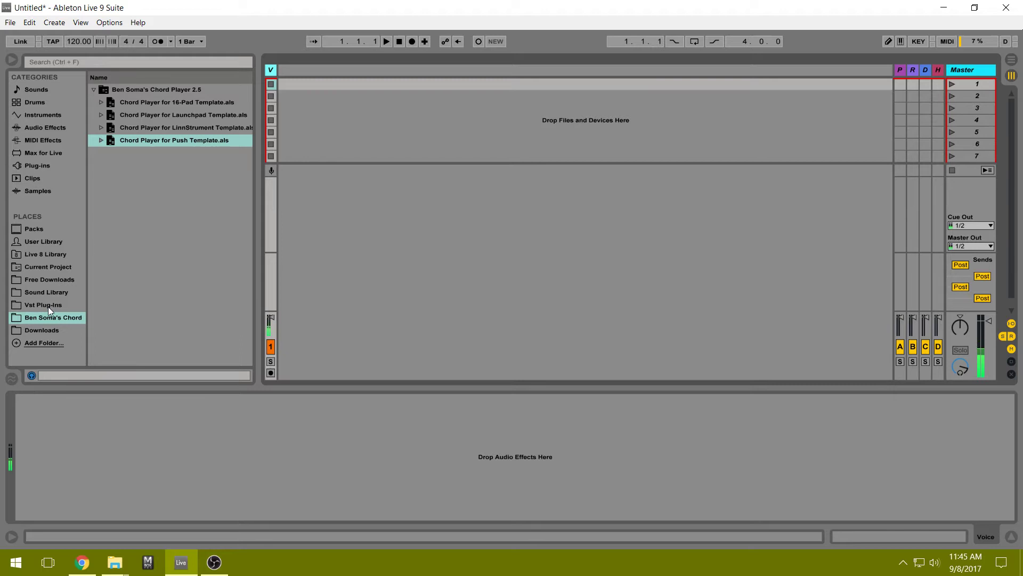
{"action": "left_click", "coordinate": [42, 343]}
{"action": "left_click", "coordinate": [510, 326]}
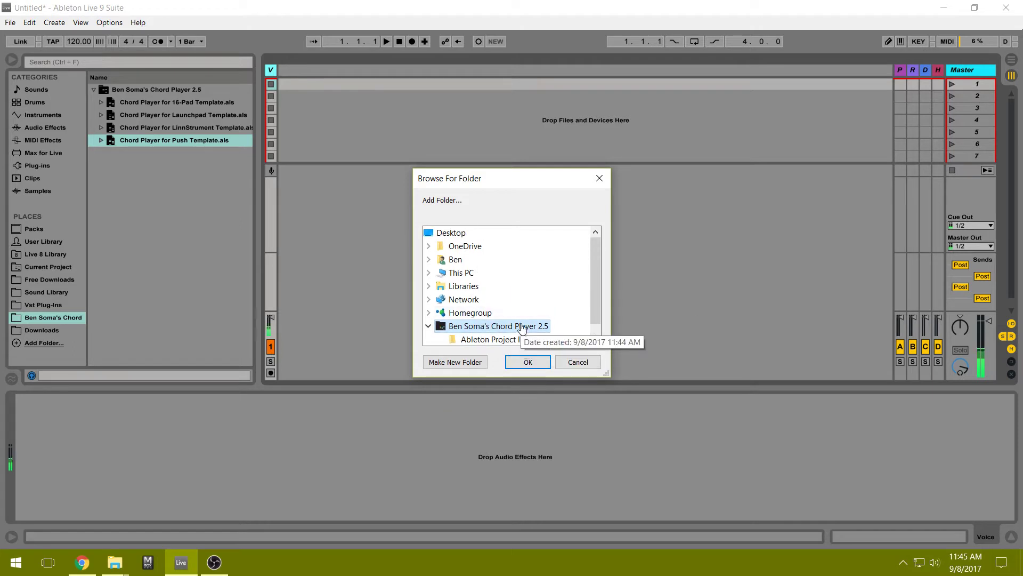
{"action": "left_click", "coordinate": [578, 362]}
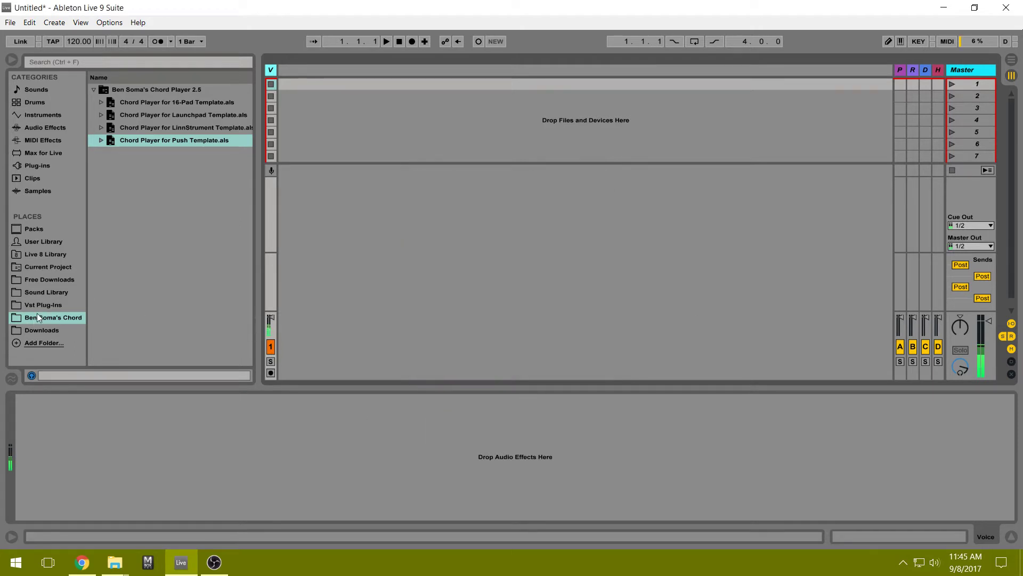
{"action": "left_click", "coordinate": [95, 89]}
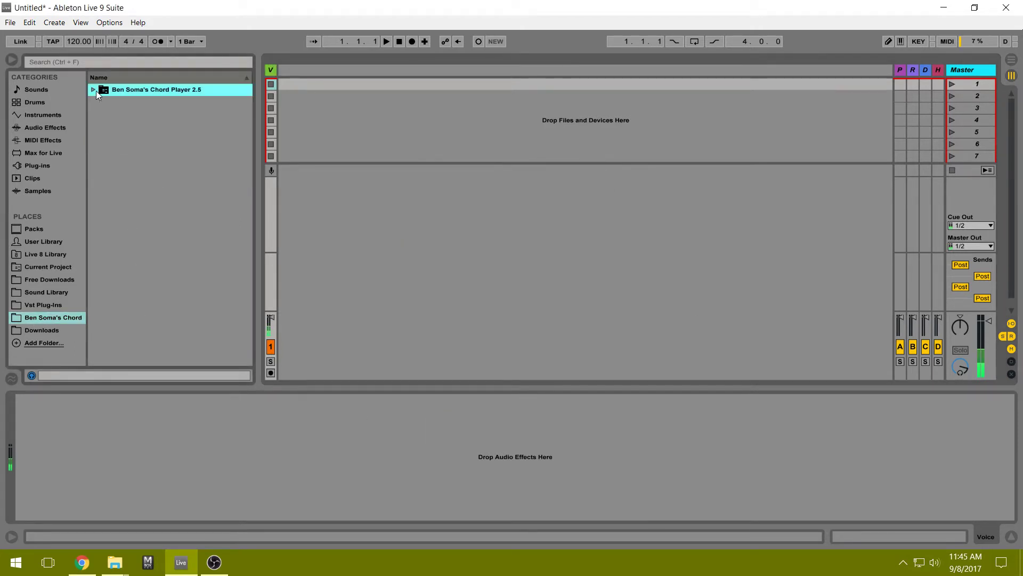
{"action": "left_click", "coordinate": [95, 88]}
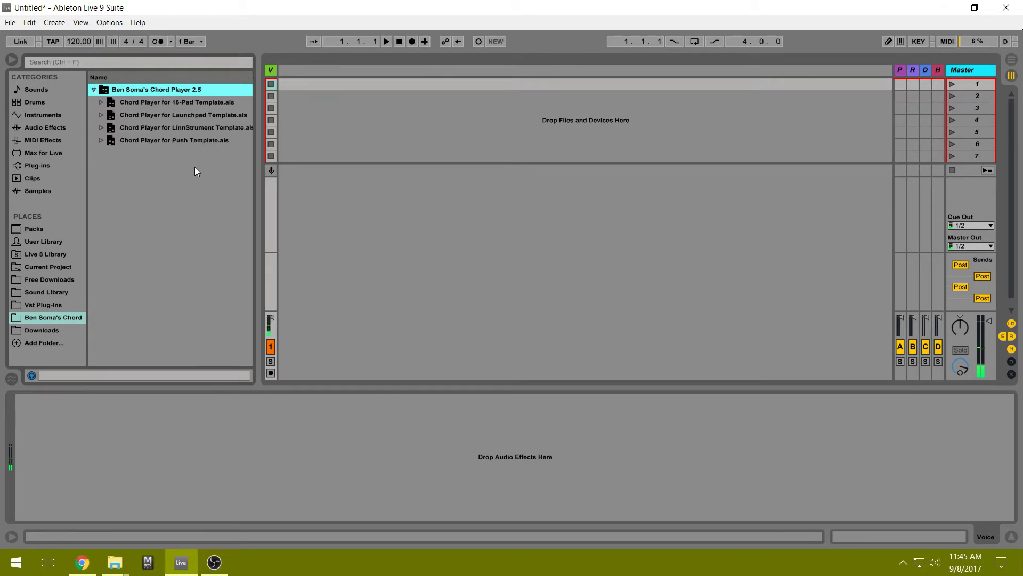
- Drag Chord Player for Push Template.als into Session View and show the Colorizer track's devices
{"action": "left_click", "coordinate": [132, 140]}
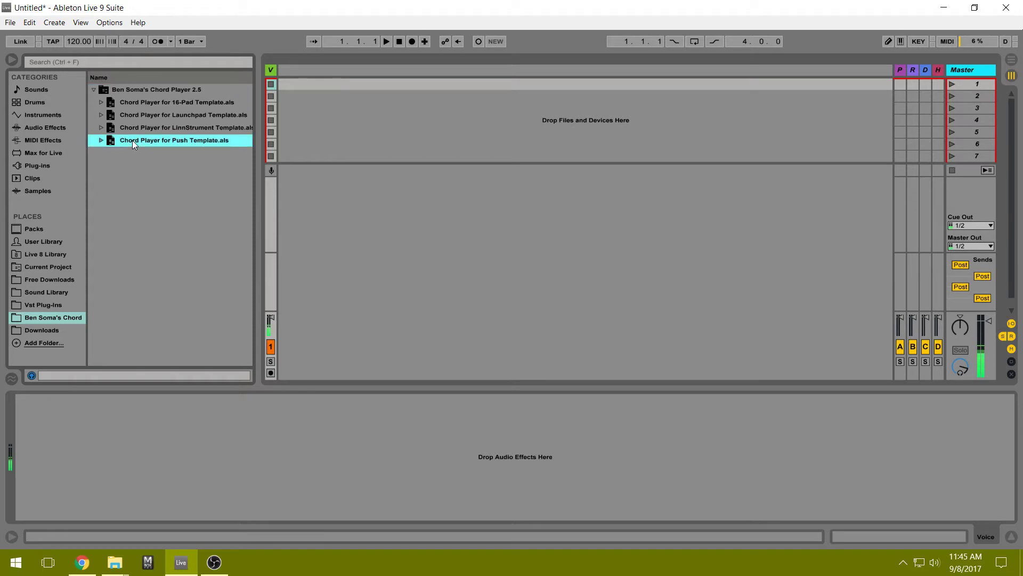
{"action": "left_click_drag", "start_coordinate": [136, 140], "coordinate": [283, 85]}
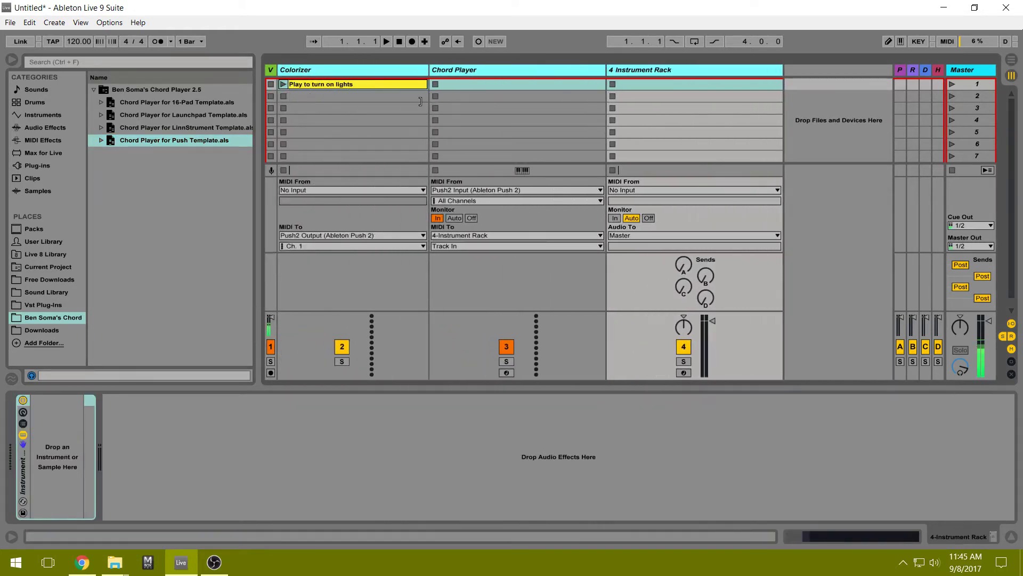
{"action": "left_click", "coordinate": [346, 123]}
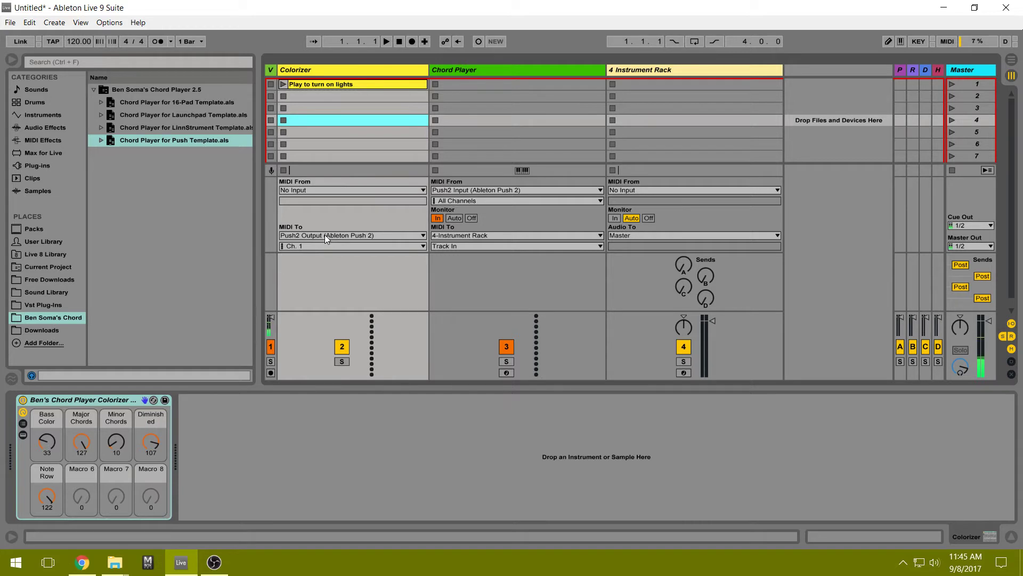
{"action": "left_click", "coordinate": [308, 191]}
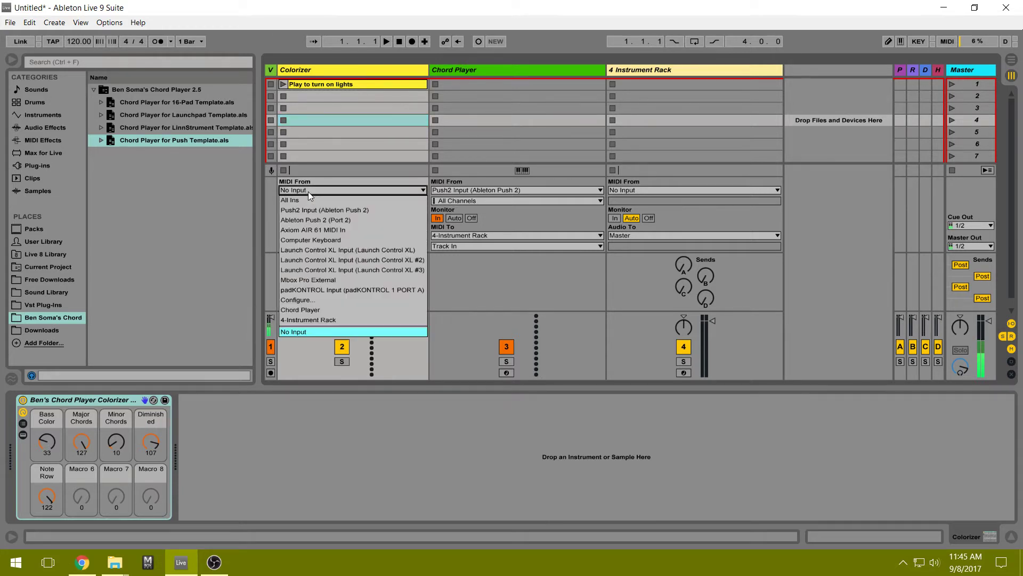
{"action": "left_click", "coordinate": [308, 191]}
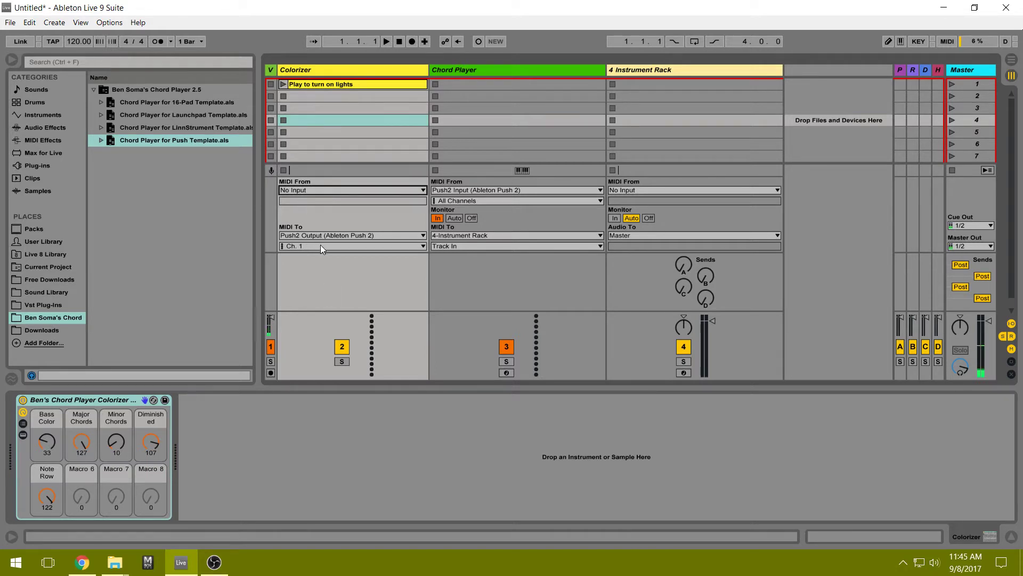
{"action": "left_click", "coordinate": [308, 238]}
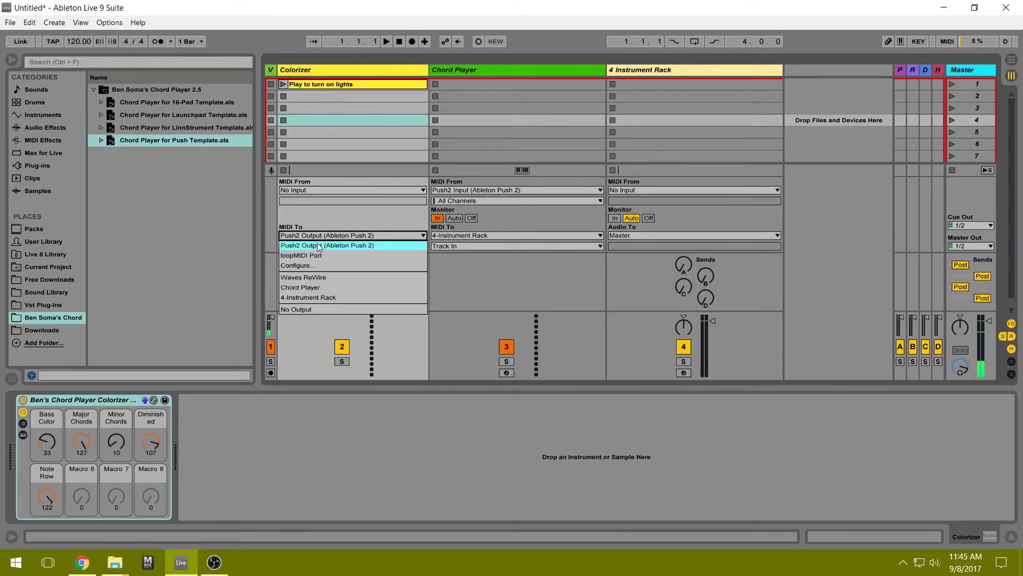
{"action": "left_click", "coordinate": [299, 245]}
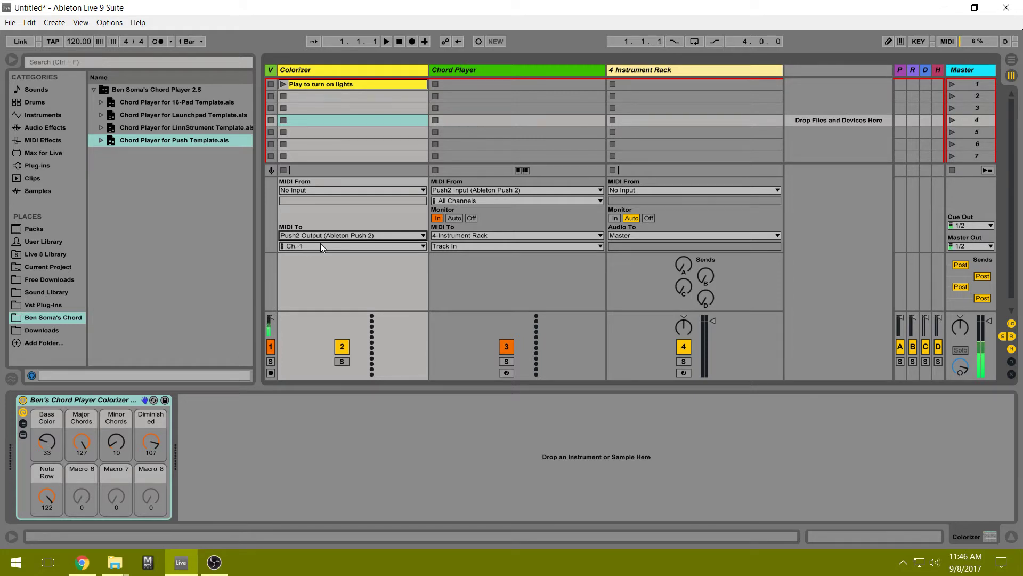
{"action": "left_click", "coordinate": [322, 235]}
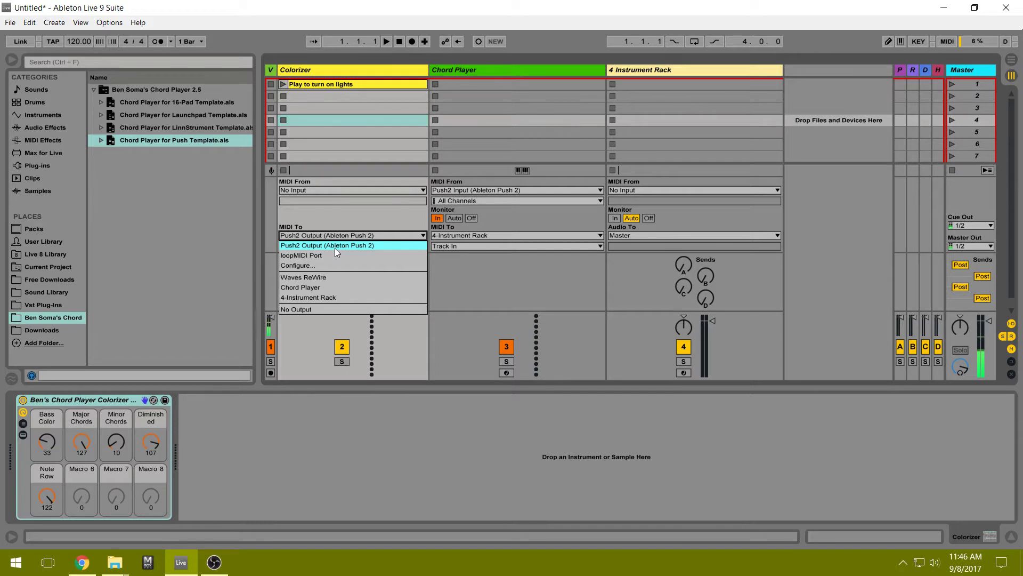
{"action": "left_click", "coordinate": [329, 247]}
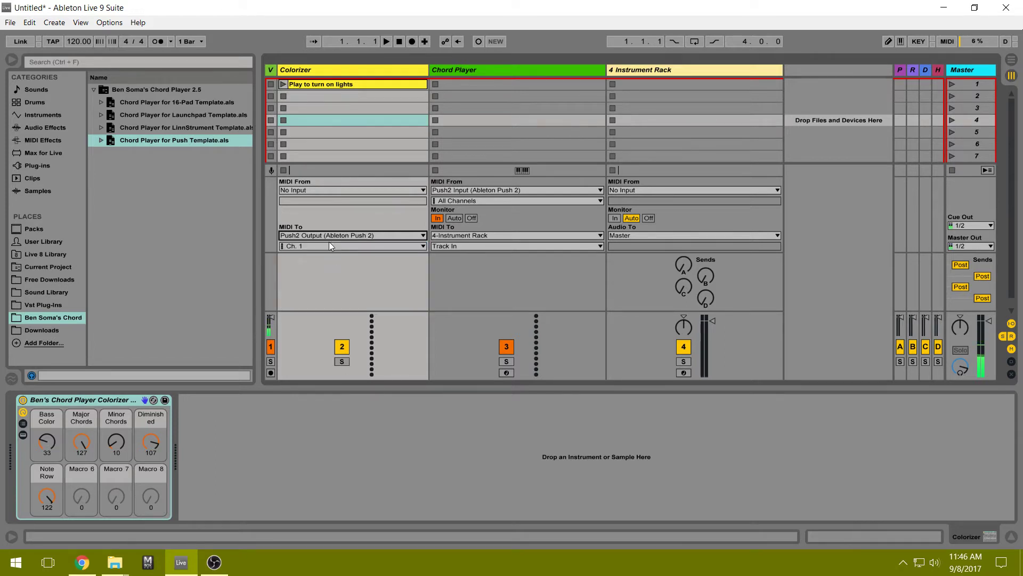
{"action": "left_click", "coordinate": [329, 242]}
{"action": "left_click", "coordinate": [325, 247]}
- Show the Chord Player device, keeping MIDI From Push2 Input and MIDI To 4-Instrument Rack
{"action": "left_click", "coordinate": [453, 69]}
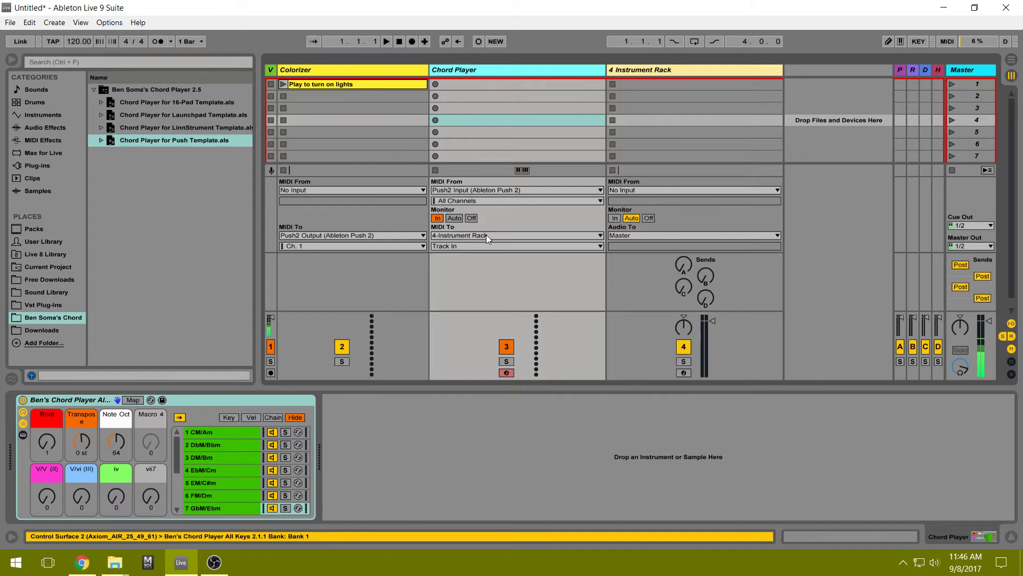
{"action": "left_click", "coordinate": [477, 190]}
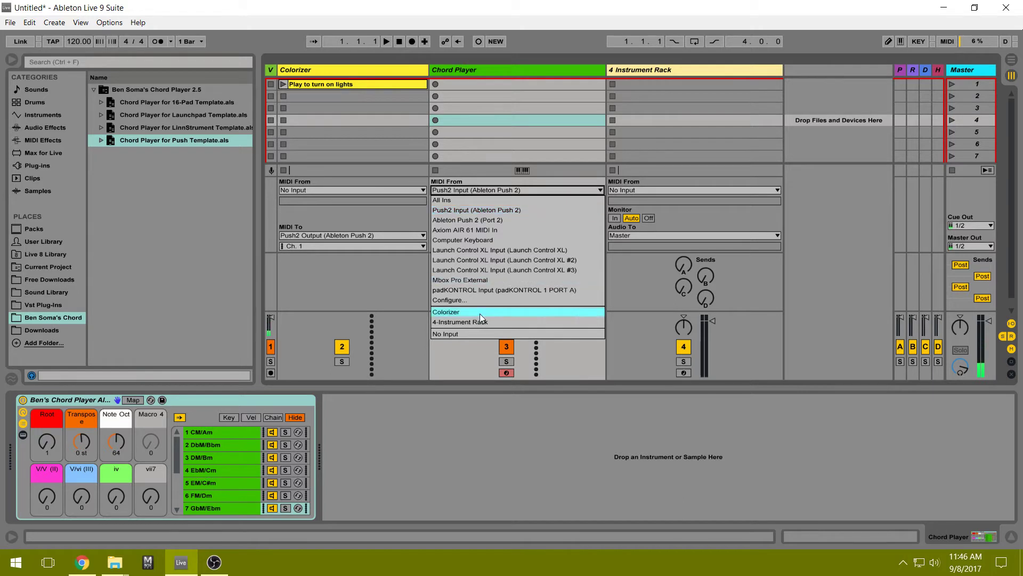
{"action": "left_click", "coordinate": [461, 207]}
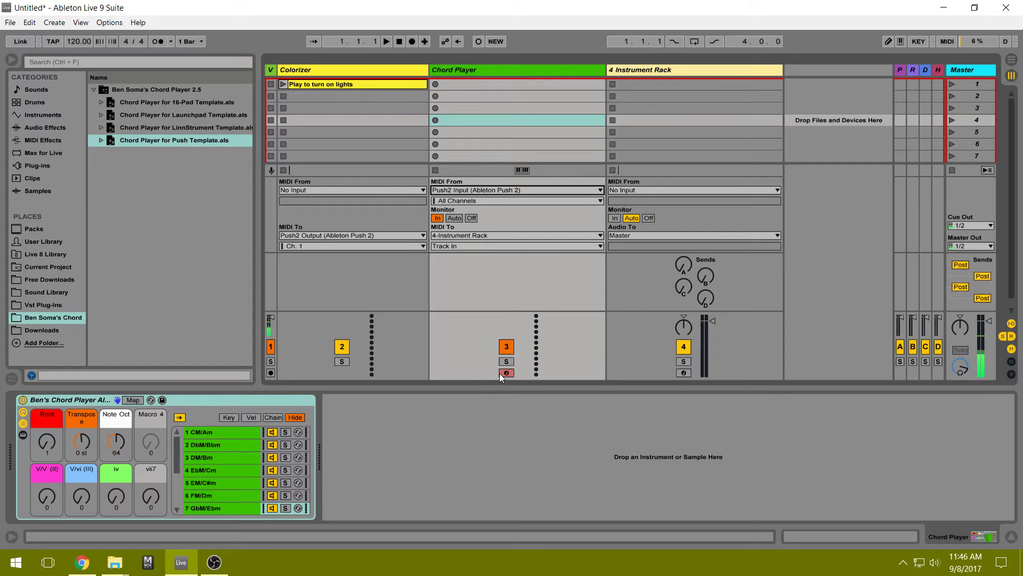
{"action": "left_click", "coordinate": [474, 234]}
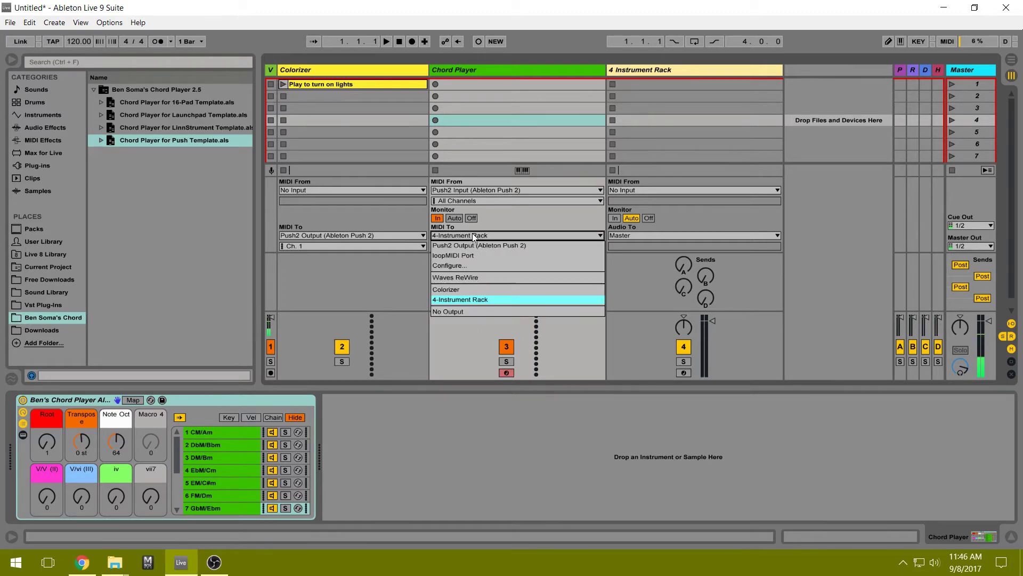
{"action": "left_click", "coordinate": [476, 301]}
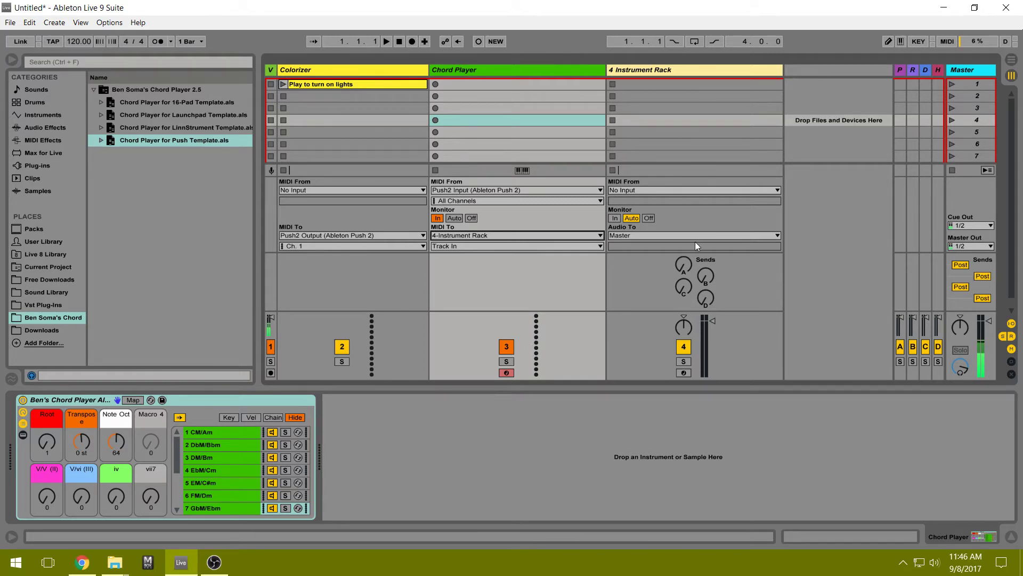
- Show the 4 Instrument Rack track's devices and set its MIDI input to All Ins
{"action": "left_click", "coordinate": [643, 69]}
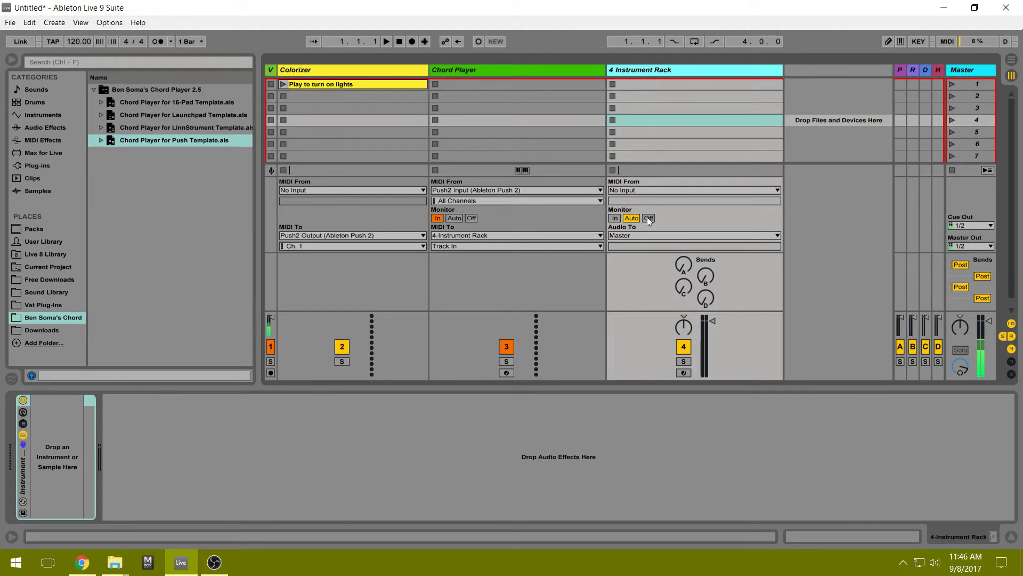
{"action": "left_click", "coordinate": [640, 188]}
{"action": "left_click", "coordinate": [626, 187]}
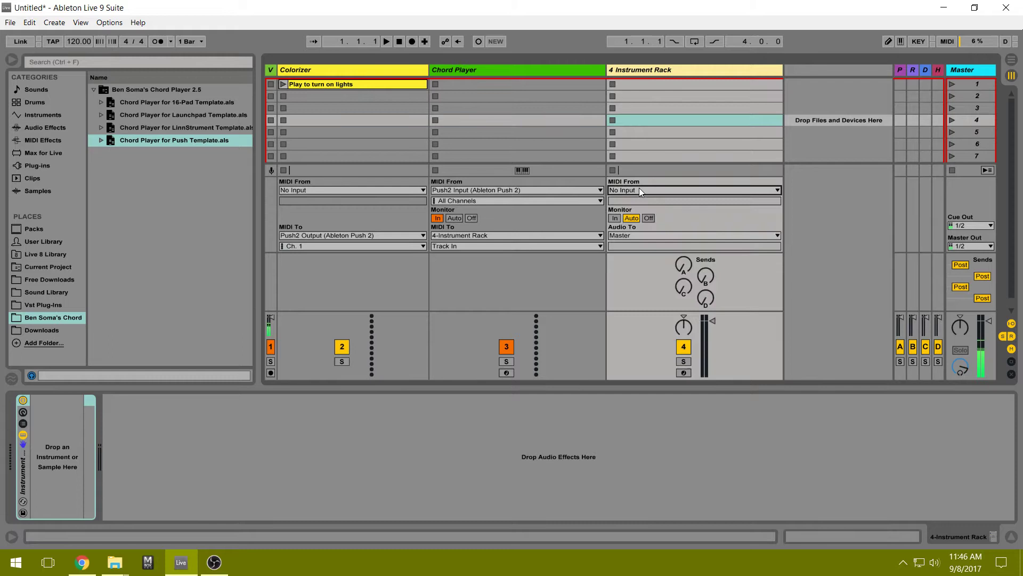
{"action": "left_click", "coordinate": [647, 188]}
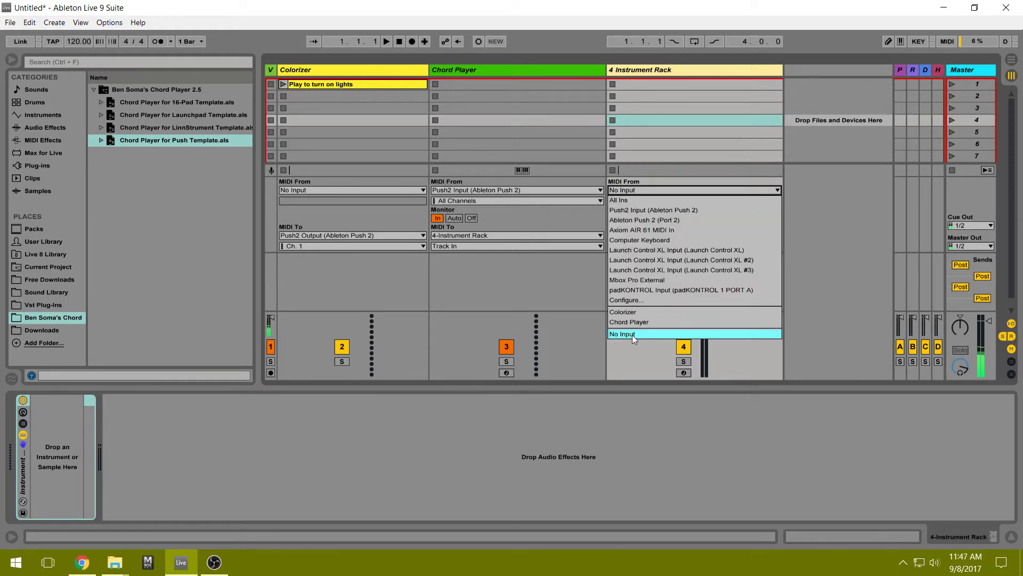
{"action": "left_click", "coordinate": [632, 335]}
{"action": "left_click", "coordinate": [632, 188]}
{"action": "left_click", "coordinate": [624, 200]}
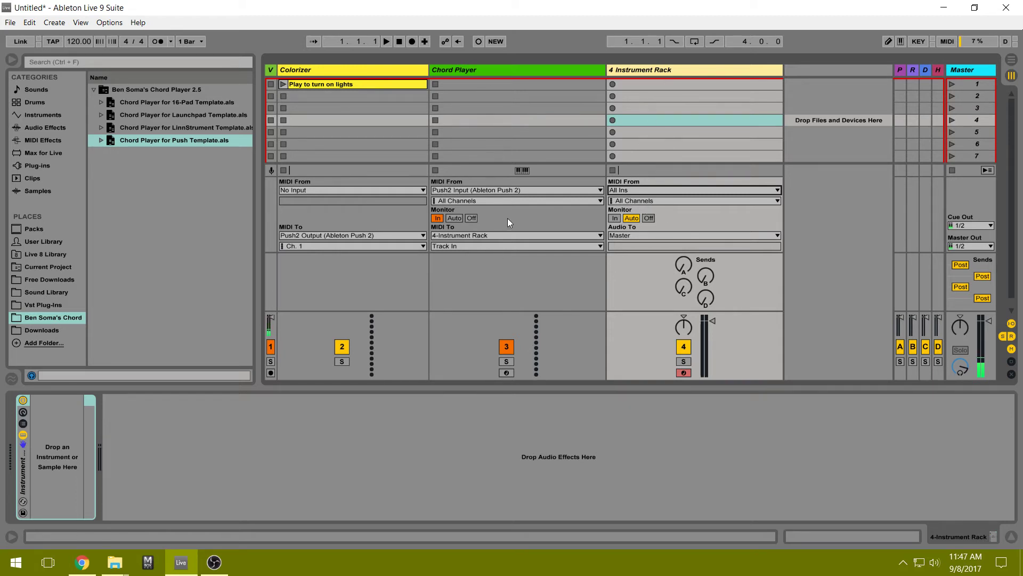
- Switch the rack track's MIDI input to Axiom AIR 61, then to No Input
{"action": "left_click", "coordinate": [629, 191]}
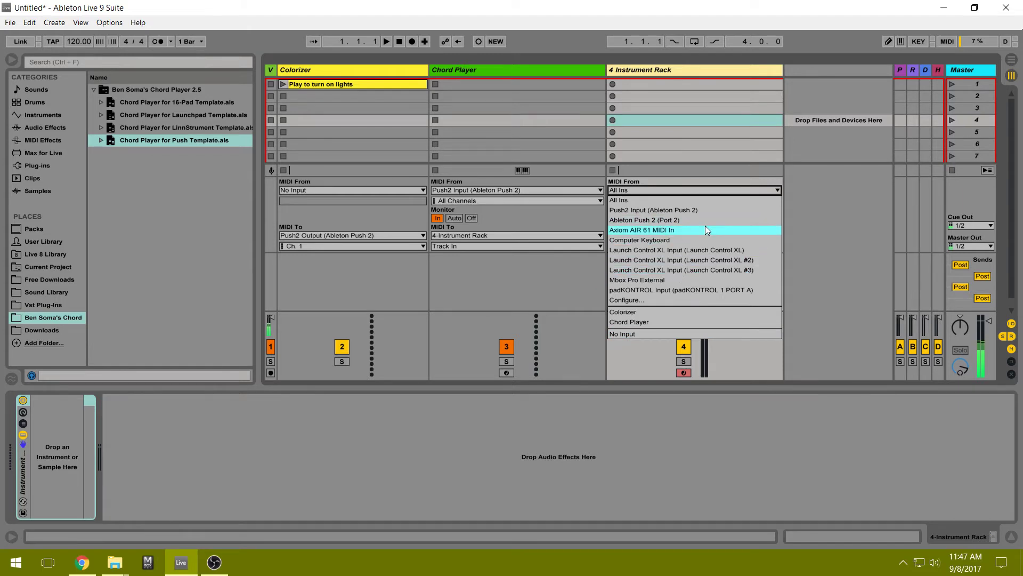
{"action": "left_click", "coordinate": [666, 230]}
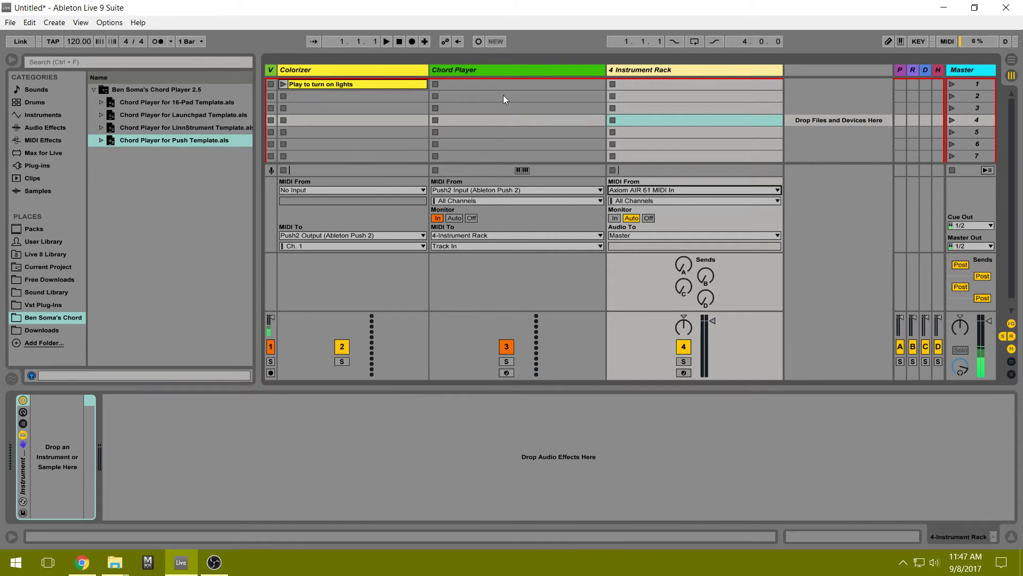
{"action": "left_click", "coordinate": [656, 191]}
{"action": "left_click", "coordinate": [641, 333]}
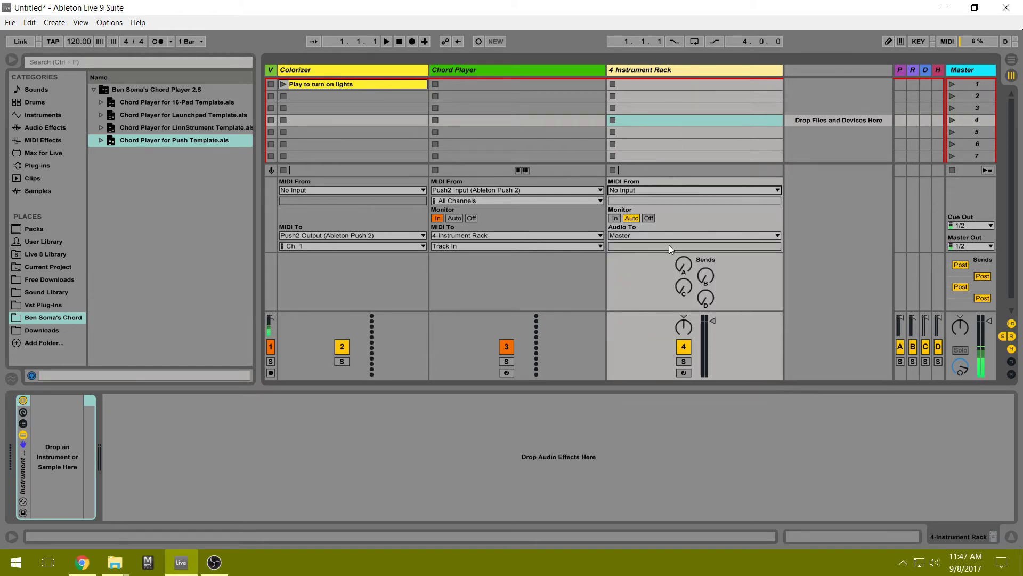
- Load the Grand Piano.adg instrument preset onto track 4 and arm it for recording
{"action": "left_click", "coordinate": [640, 70]}
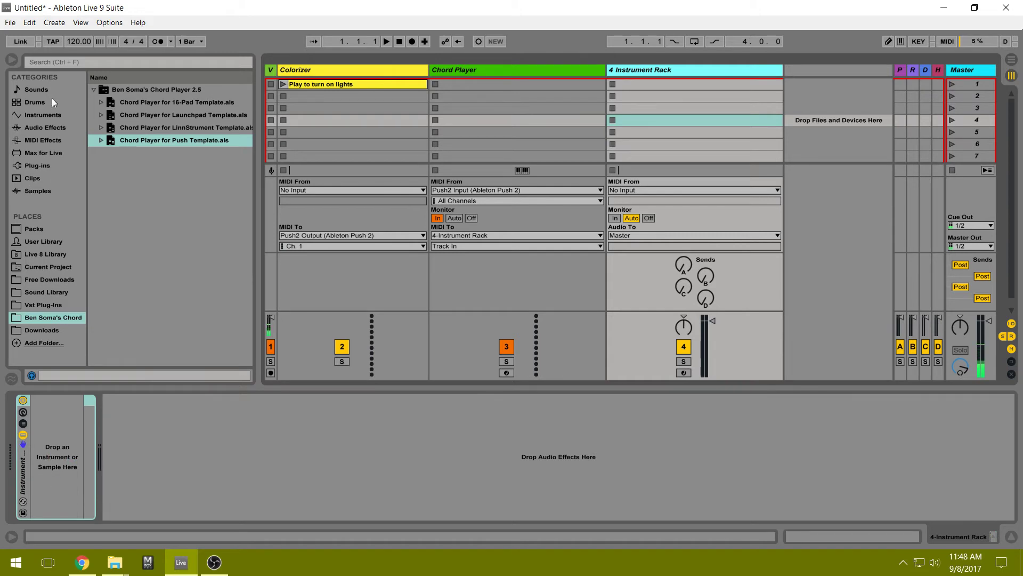
{"action": "left_click", "coordinate": [40, 114]}
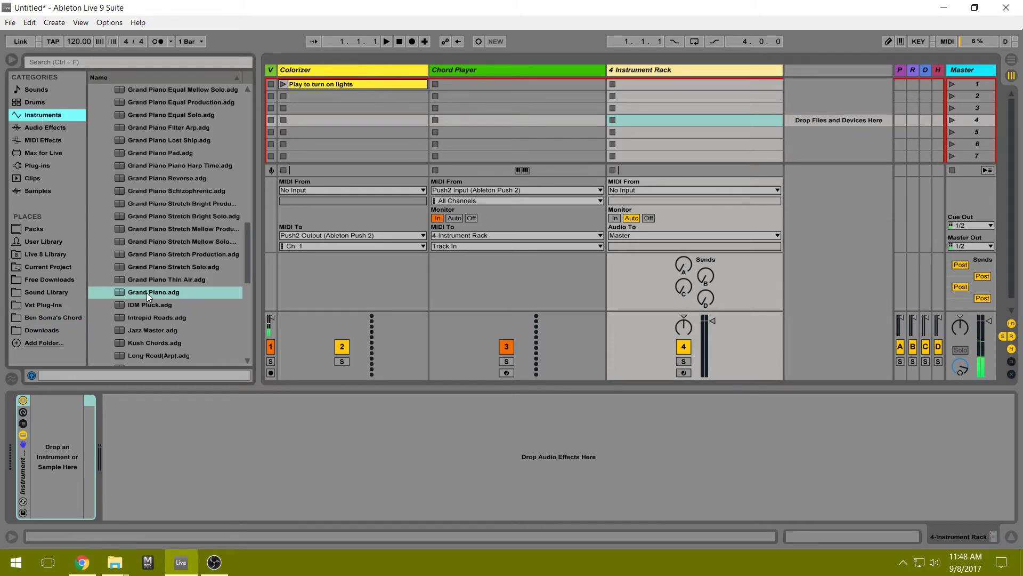
{"action": "left_click", "coordinate": [152, 294]}
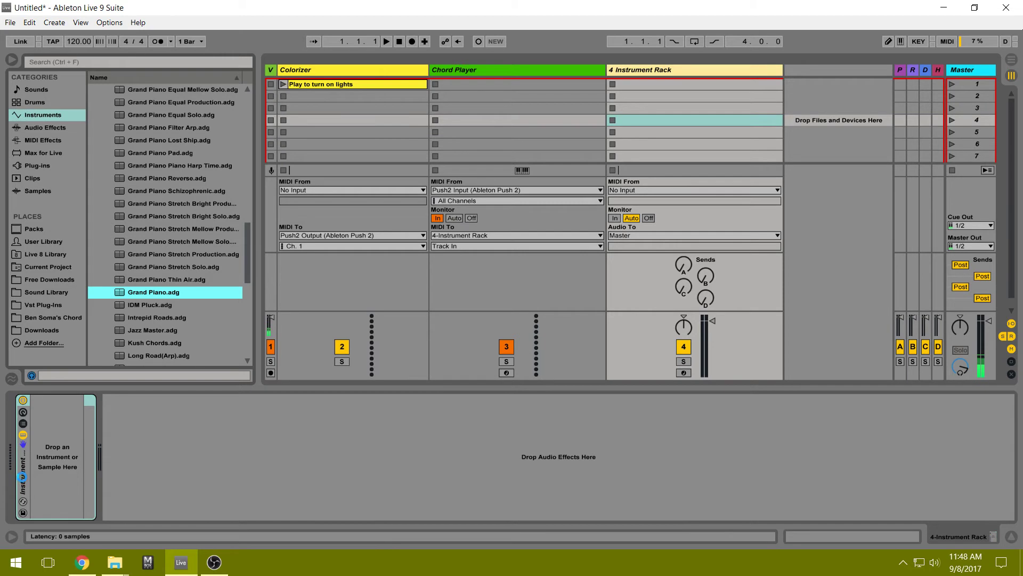
{"action": "key", "text": "Return"}
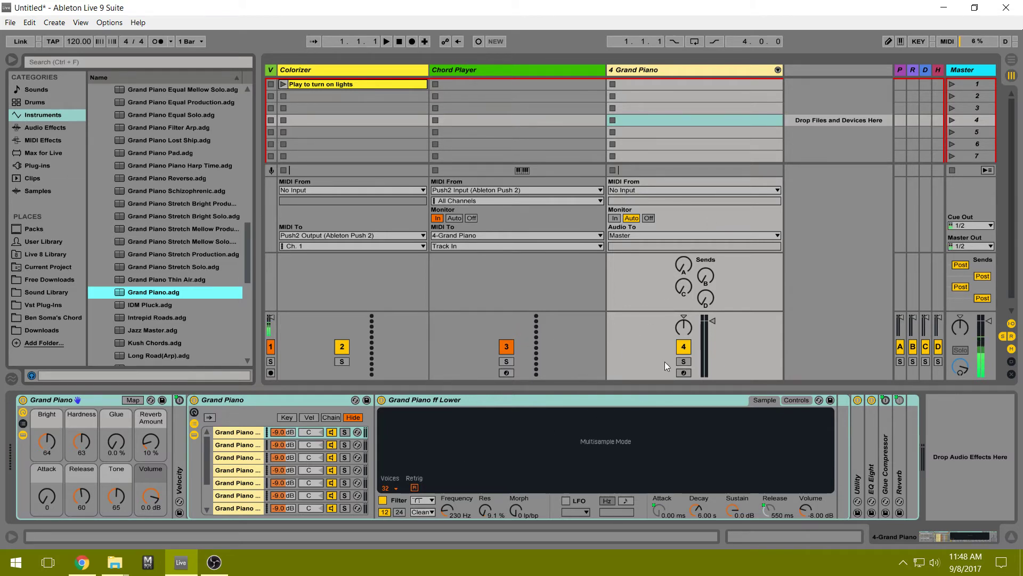
{"action": "left_click", "coordinate": [684, 372]}
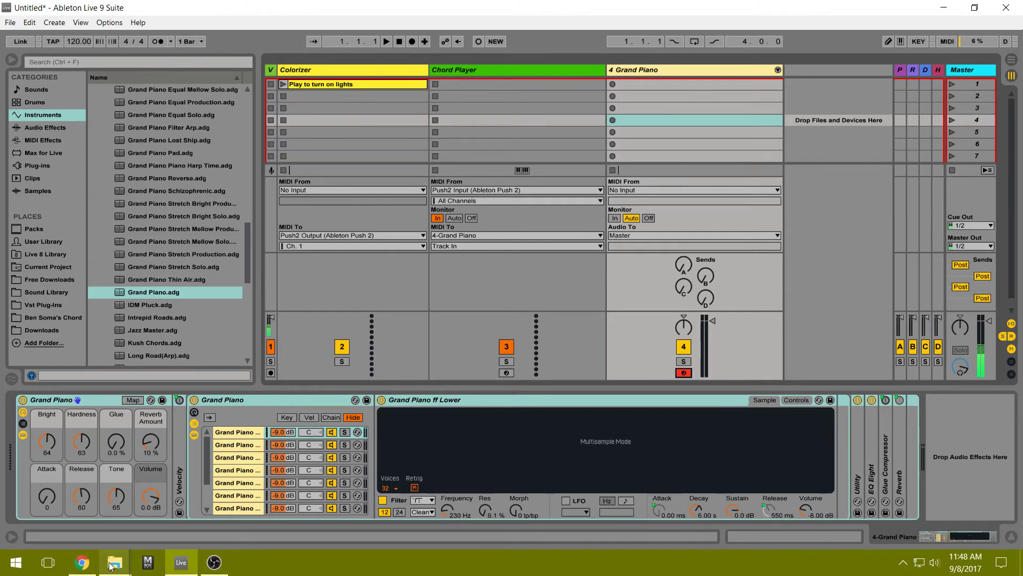
- Switch to Chrome and scroll the Postimage page showing the IMG_0381 Push scale photo
{"action": "left_click", "coordinate": [85, 566]}
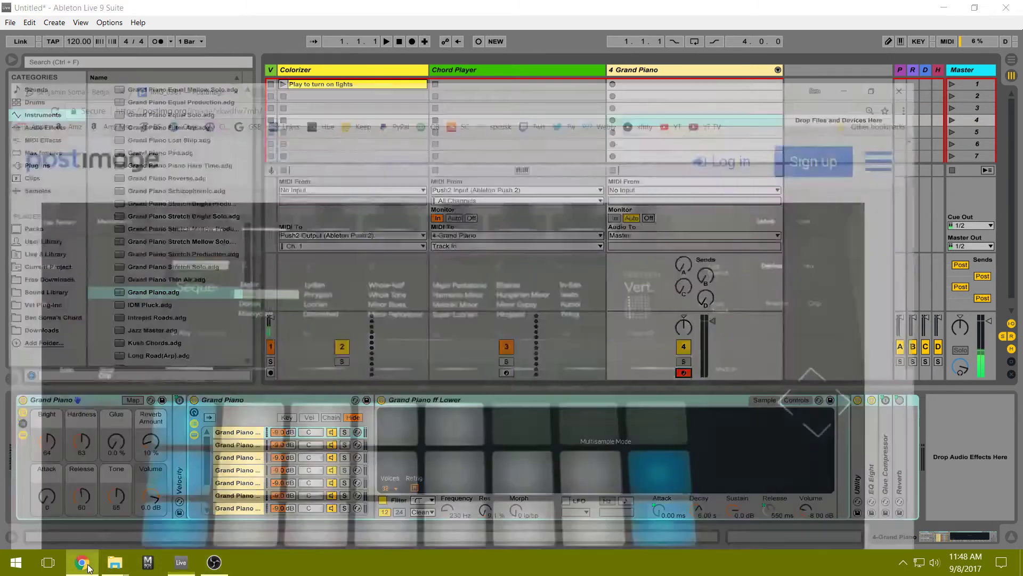
{"action": "scroll", "coordinate": [700, 394], "scroll_direction": "down", "scroll_amount": 6}
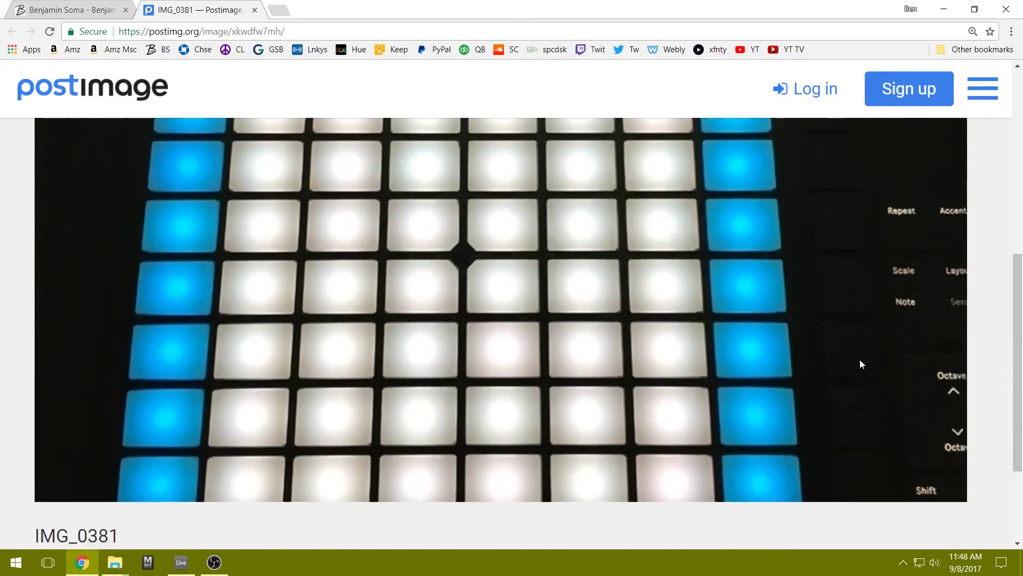
{"action": "scroll", "coordinate": [389, 412], "scroll_direction": "up", "scroll_amount": 7}
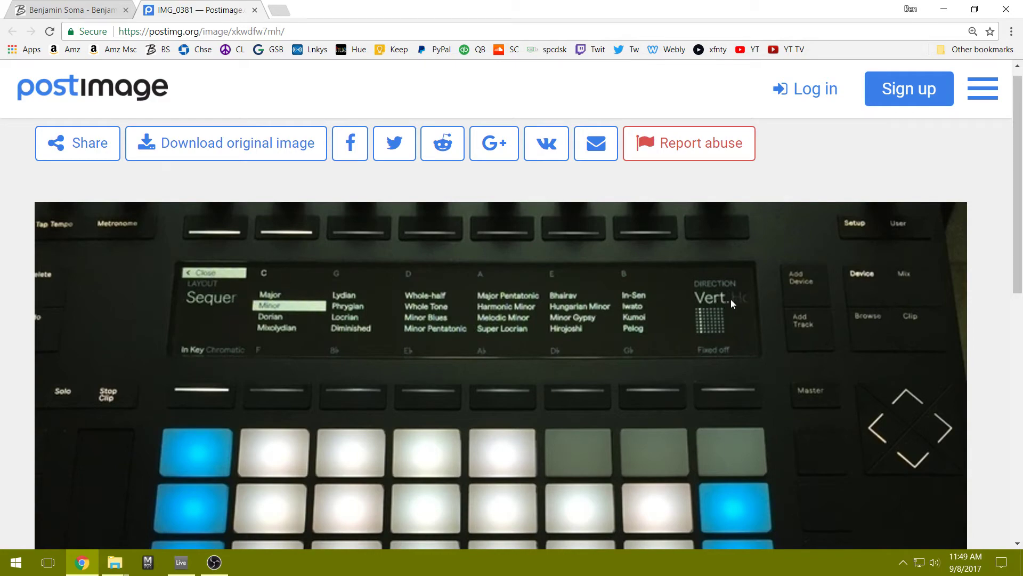
{"action": "scroll", "coordinate": [722, 352], "scroll_direction": "down", "scroll_amount": 5}
{"action": "scroll", "coordinate": [736, 361], "scroll_direction": "up", "scroll_amount": 2}
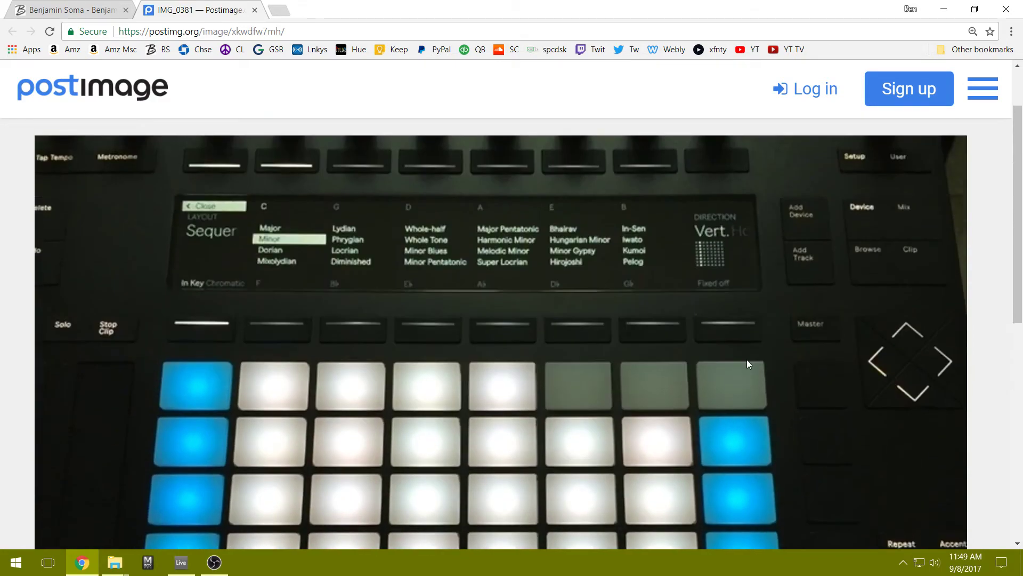
{"action": "scroll", "coordinate": [747, 362], "scroll_direction": "down", "scroll_amount": 1}
{"action": "scroll", "coordinate": [749, 373], "scroll_direction": "down", "scroll_amount": 10}
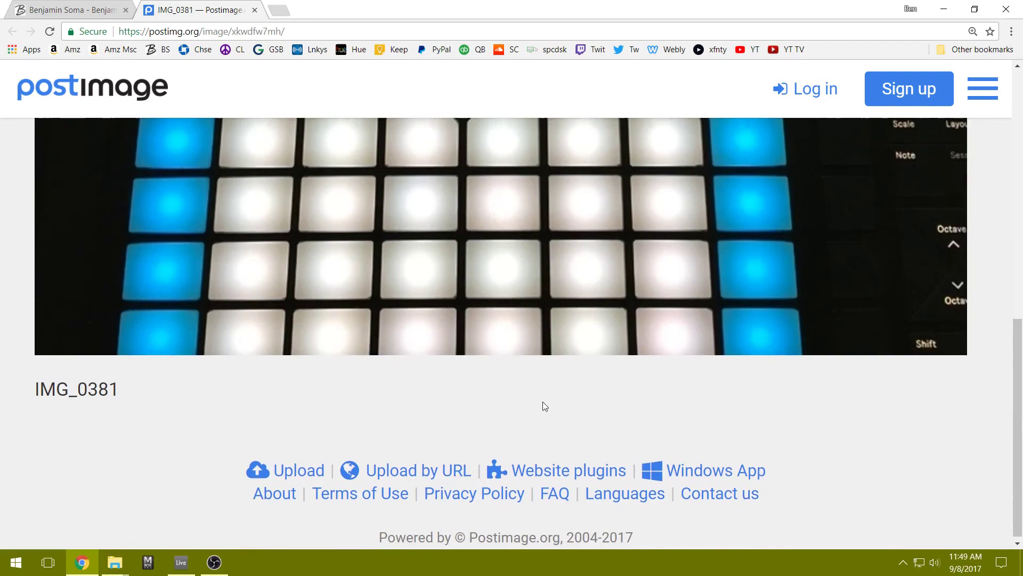
{"action": "scroll", "coordinate": [544, 407], "scroll_direction": "up", "scroll_amount": 8}
{"action": "scroll", "coordinate": [346, 330], "scroll_direction": "up", "scroll_amount": 5}
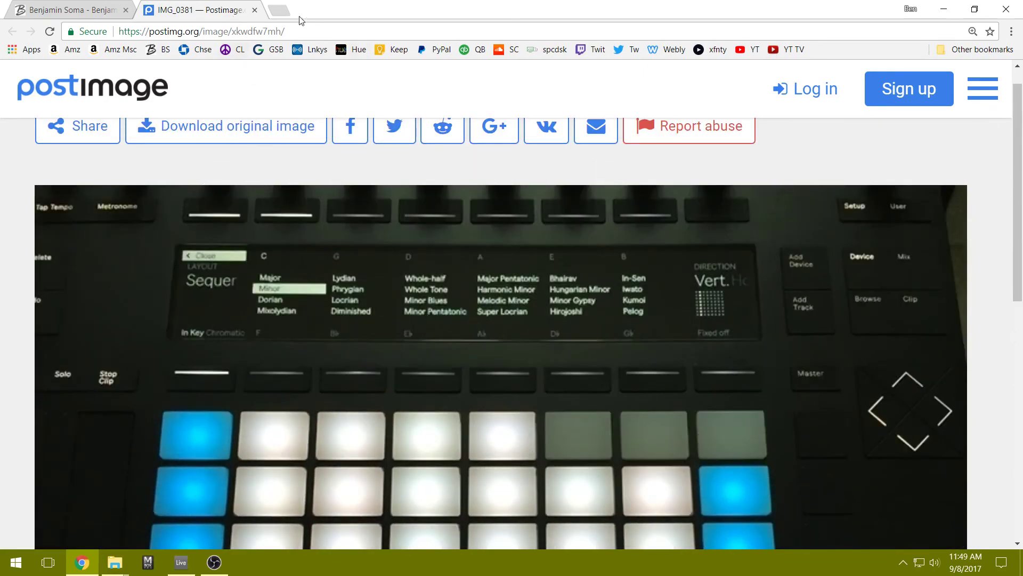
- Back in Live, launch the Colorizer's 'Play to turn on lights' clip and show the Chord Player device
{"action": "left_click", "coordinate": [182, 562]}
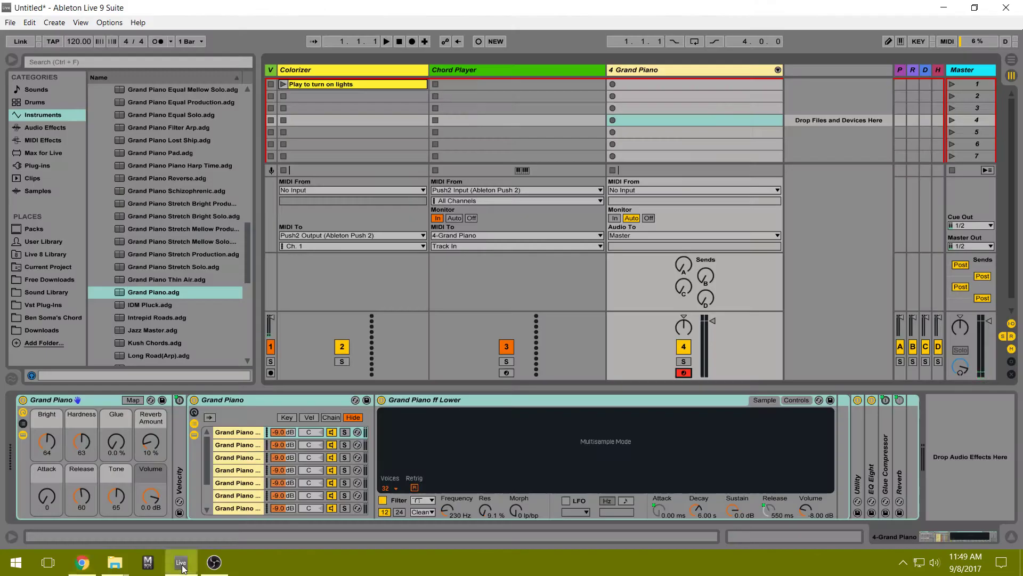
{"action": "left_click", "coordinate": [331, 72]}
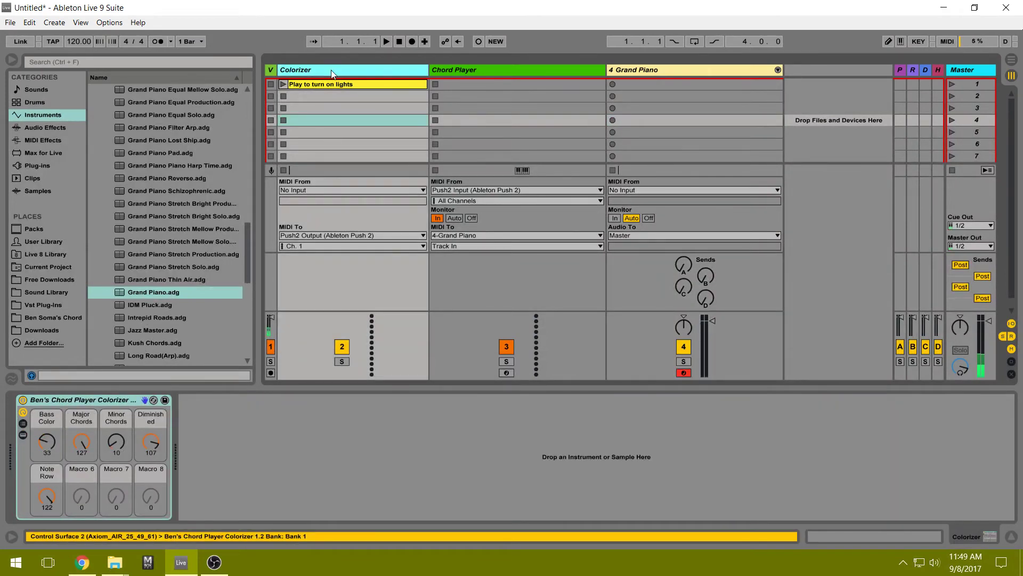
{"action": "left_click", "coordinate": [283, 84]}
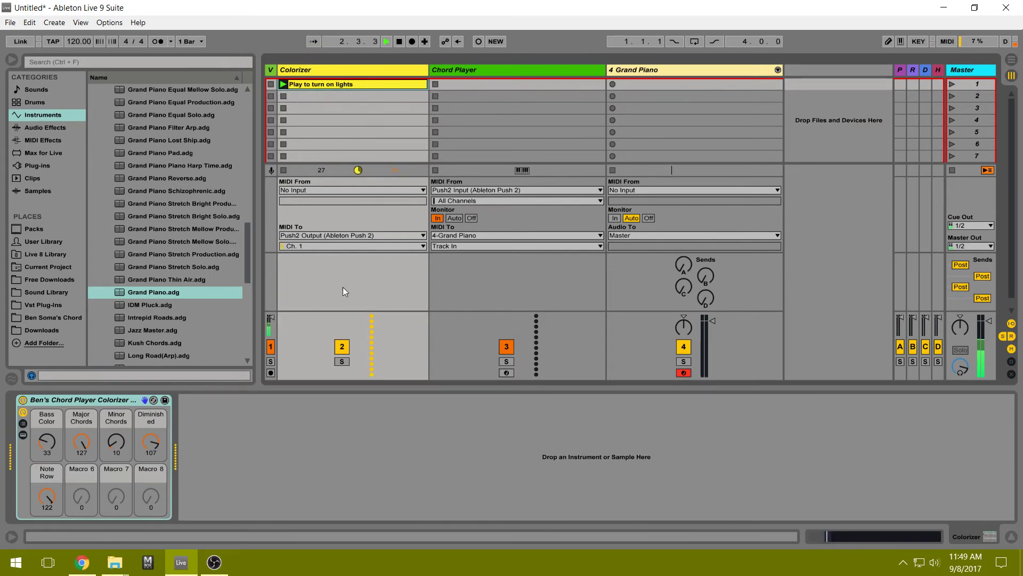
{"action": "left_click", "coordinate": [308, 70]}
{"action": "left_click", "coordinate": [473, 70]}
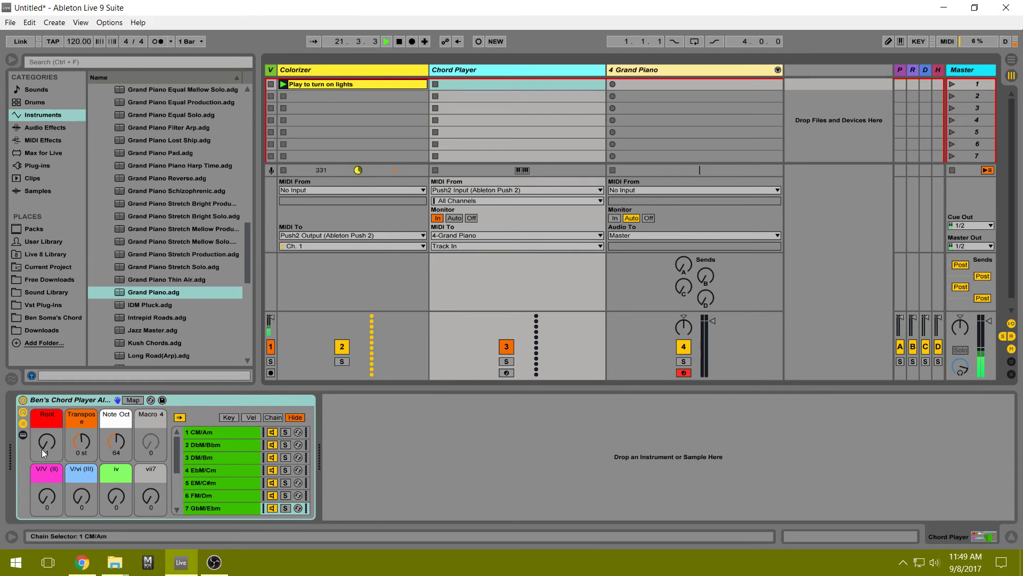
- Try the Root and Transpose macro knobs, then set the Note Oct macro to 67
{"action": "mouse_move", "coordinate": [52, 445]}
{"action": "left_mouse_down"}
{"action": "mouse_move", "coordinate": [53, 419]}
{"action": "mouse_move", "coordinate": [52, 444]}
{"action": "left_mouse_up"}
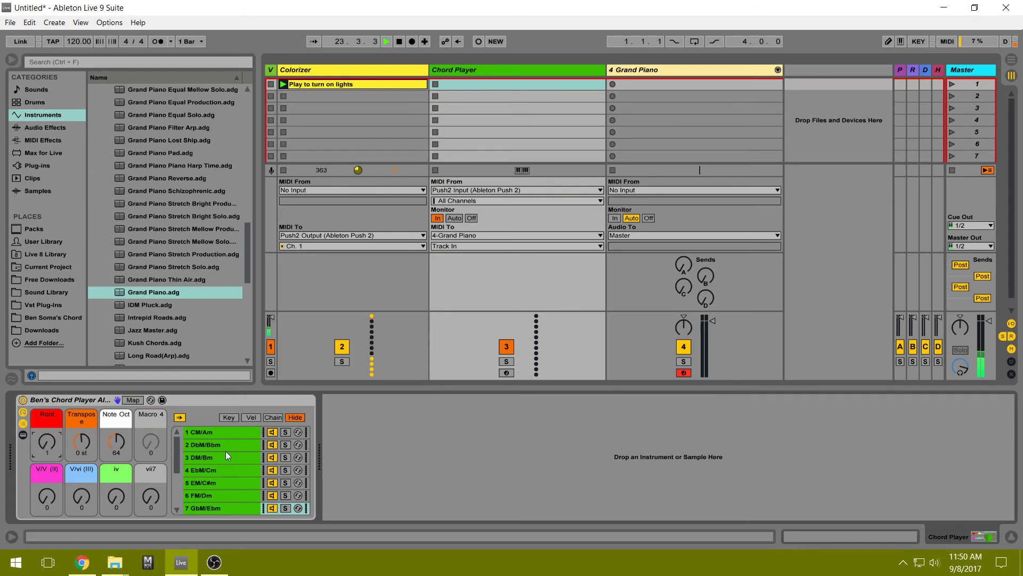
{"action": "scroll", "coordinate": [214, 464], "scroll_direction": "down", "scroll_amount": 4}
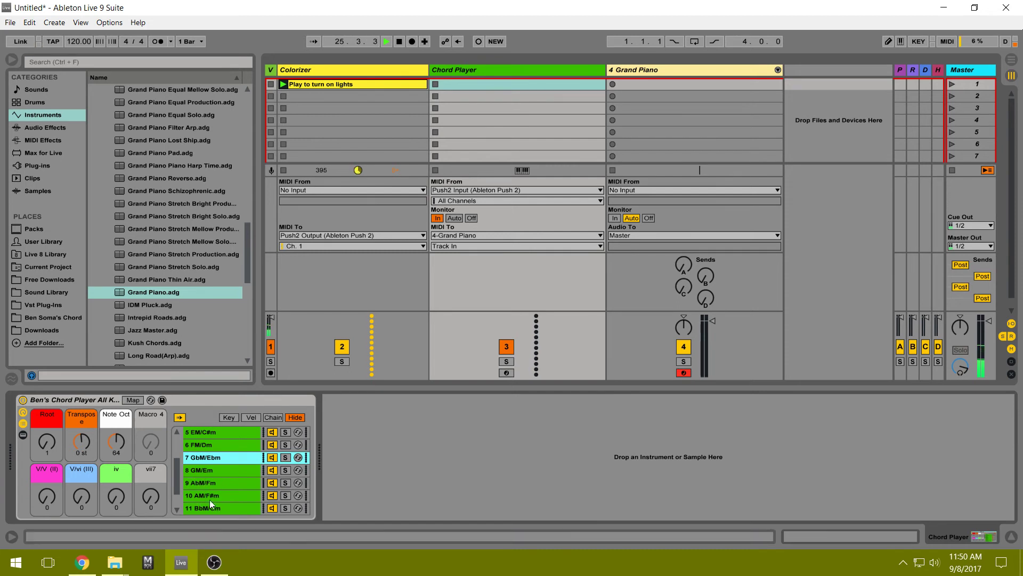
{"action": "scroll", "coordinate": [197, 510], "scroll_direction": "up", "scroll_amount": 4}
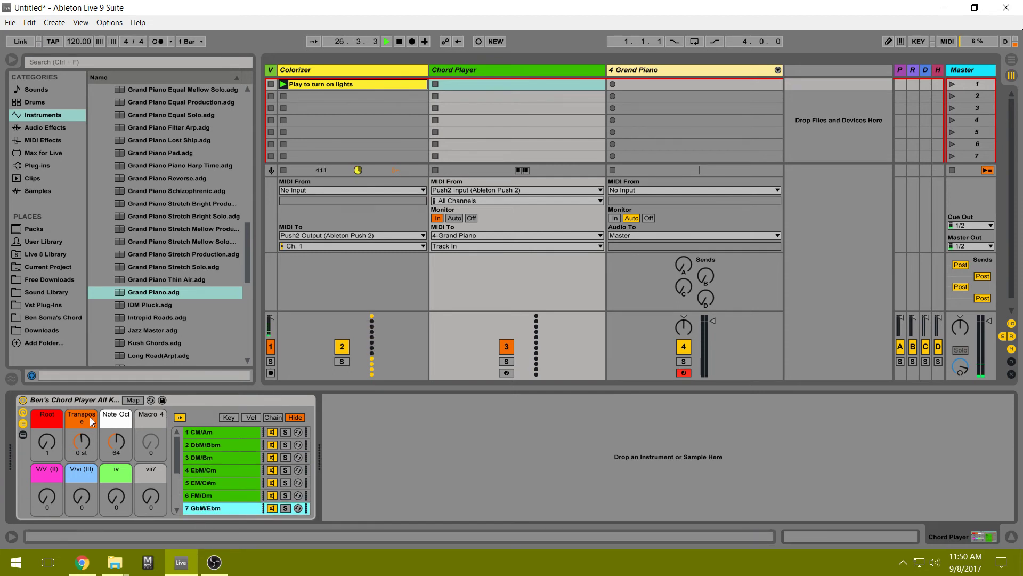
{"action": "mouse_move", "coordinate": [84, 423]}
{"action": "left_mouse_down"}
{"action": "mouse_move", "coordinate": [85, 437]}
{"action": "mouse_move", "coordinate": [84, 424]}
{"action": "left_mouse_up"}
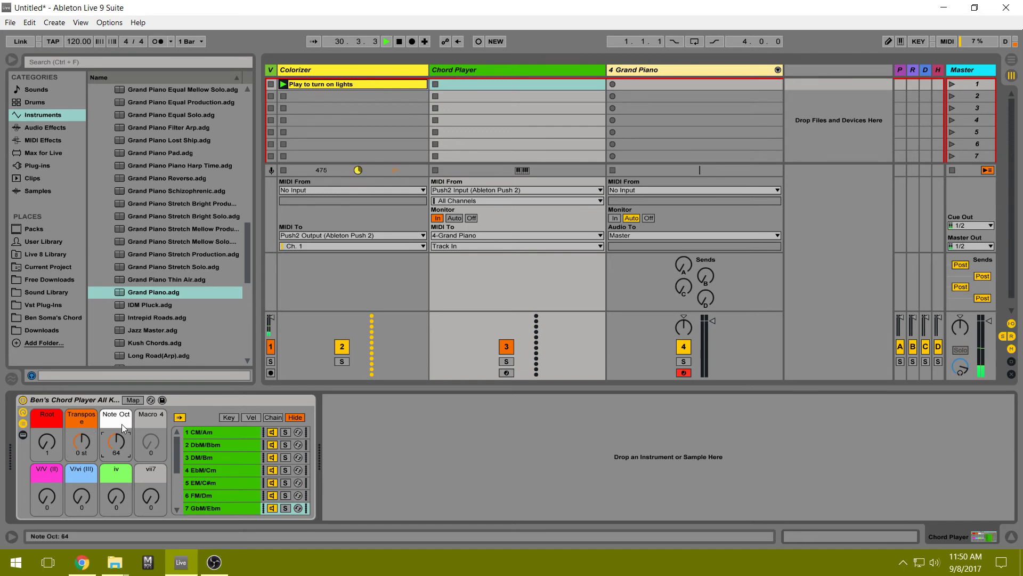
{"action": "left_click", "coordinate": [115, 450]}
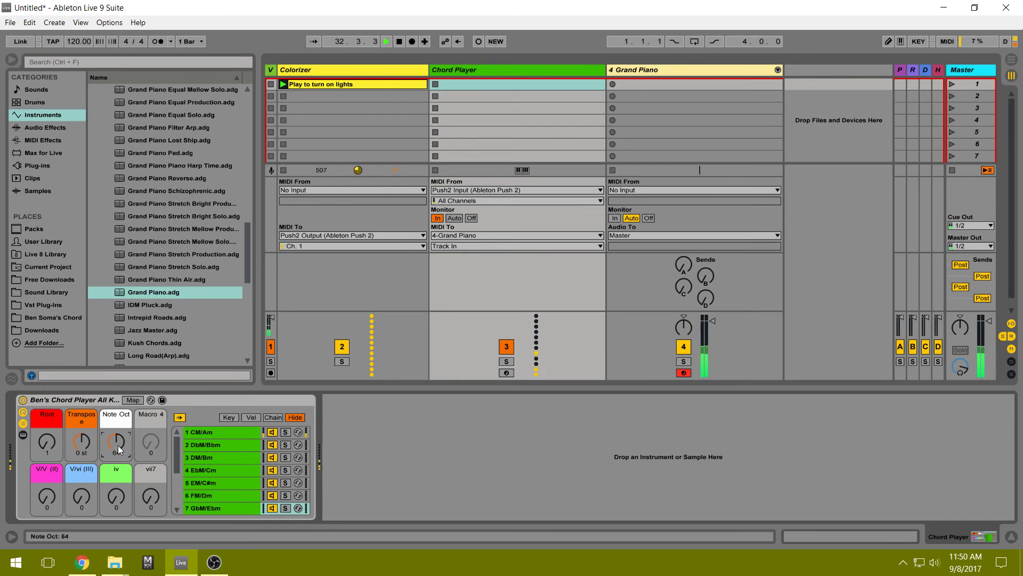
{"action": "left_click_drag", "start_coordinate": [116, 447], "coordinate": [115, 450]}
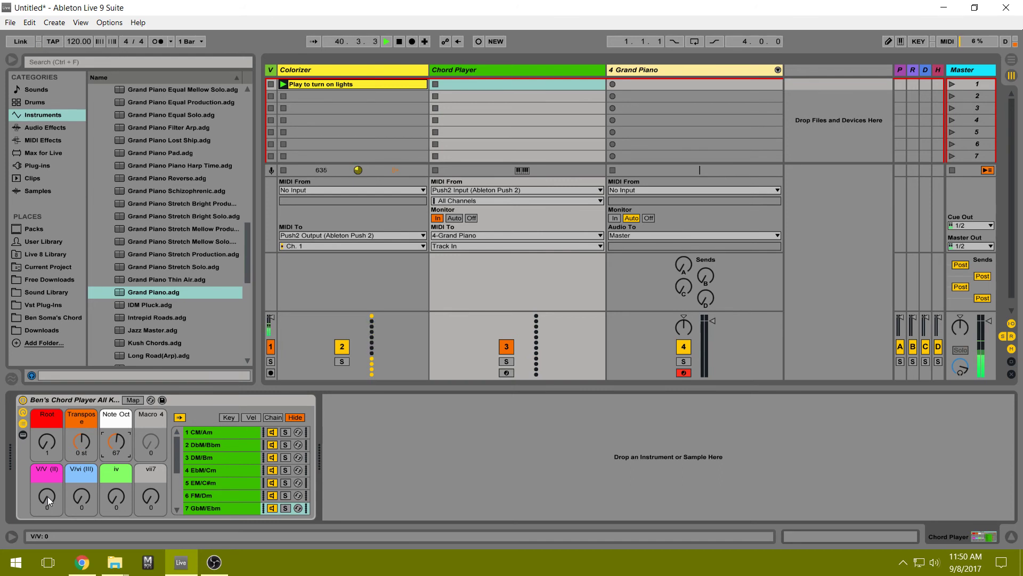
{"action": "left_click", "coordinate": [47, 497]}
{"action": "left_click_drag", "start_coordinate": [46, 498], "coordinate": [46, 458]}
{"action": "left_click_drag", "start_coordinate": [47, 496], "coordinate": [47, 527]}
{"action": "left_click_drag", "start_coordinate": [82, 496], "coordinate": [120, 484]}
{"action": "mouse_move", "coordinate": [116, 496]}
{"action": "left_mouse_down"}
{"action": "mouse_move", "coordinate": [116, 482]}
{"action": "mouse_move", "coordinate": [120, 498]}
{"action": "left_mouse_up"}
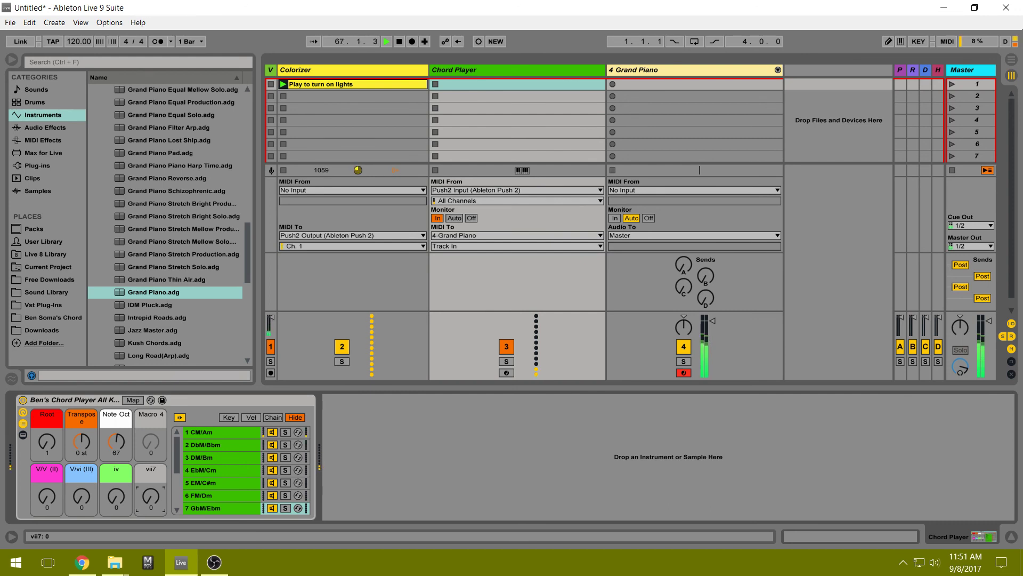
{"action": "left_click_drag", "start_coordinate": [150, 496], "coordinate": [151, 450]}
{"action": "left_click_drag", "start_coordinate": [151, 450], "coordinate": [154, 498]}
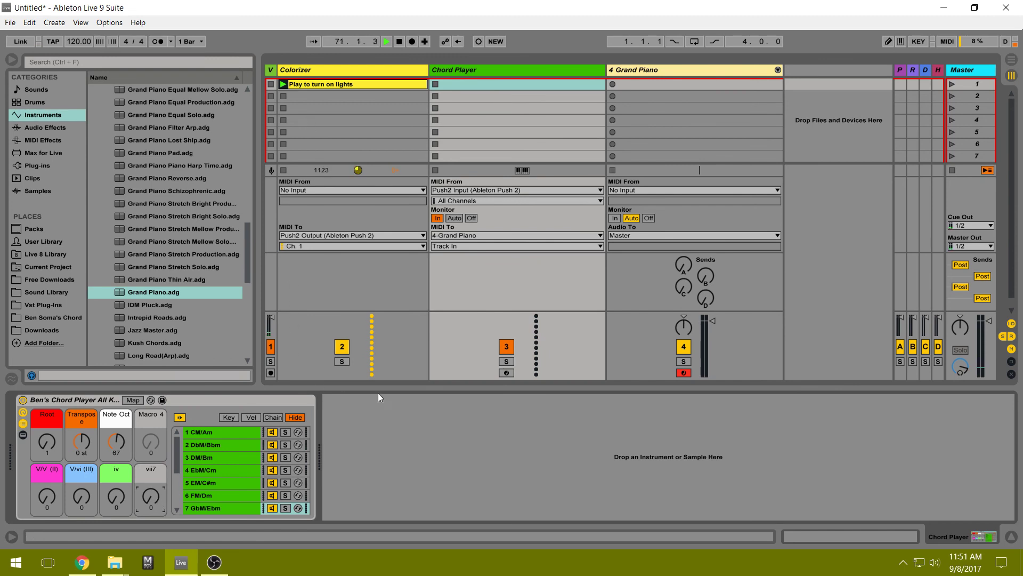
{"action": "left_click", "coordinate": [308, 71]}
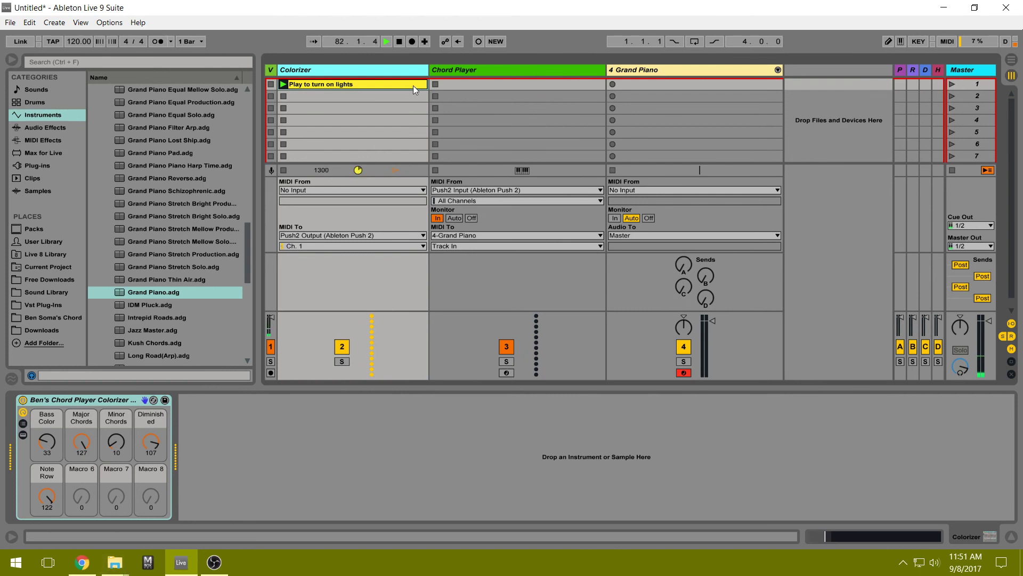
{"action": "left_click", "coordinate": [452, 72]}
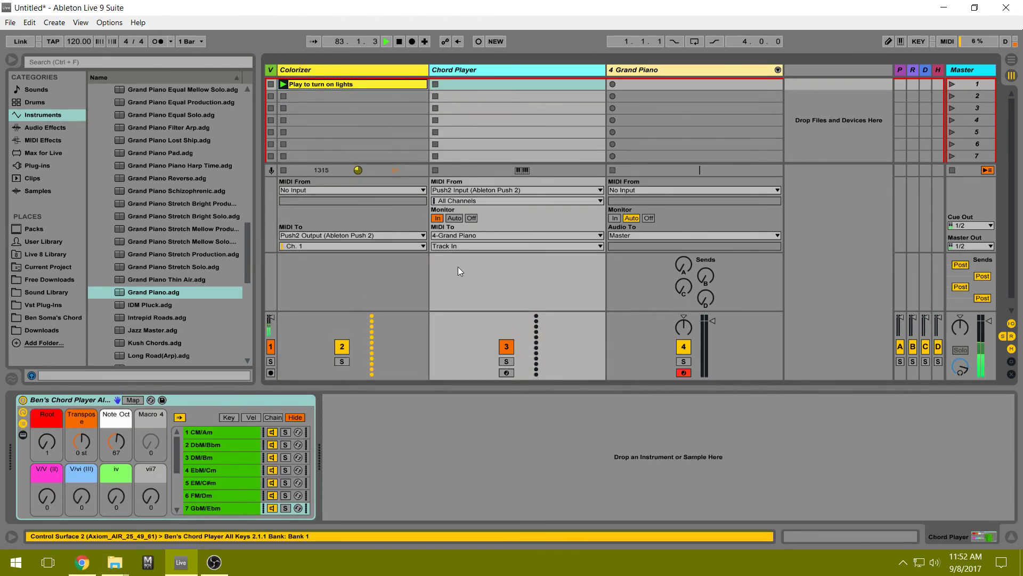